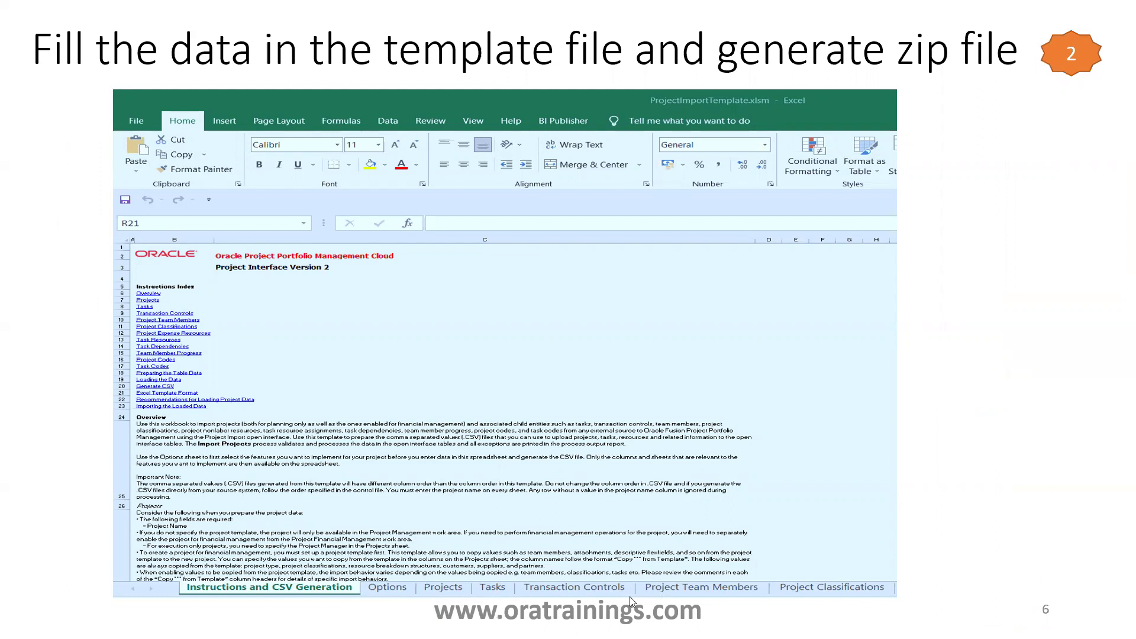
left_click(657, 595)
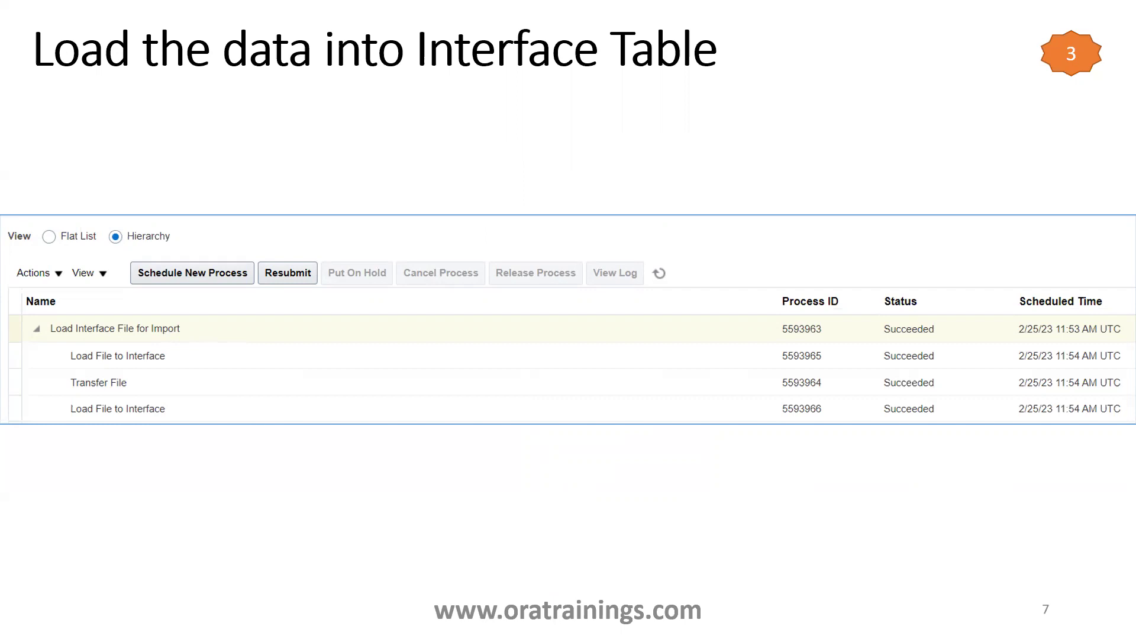
left_click(463, 414)
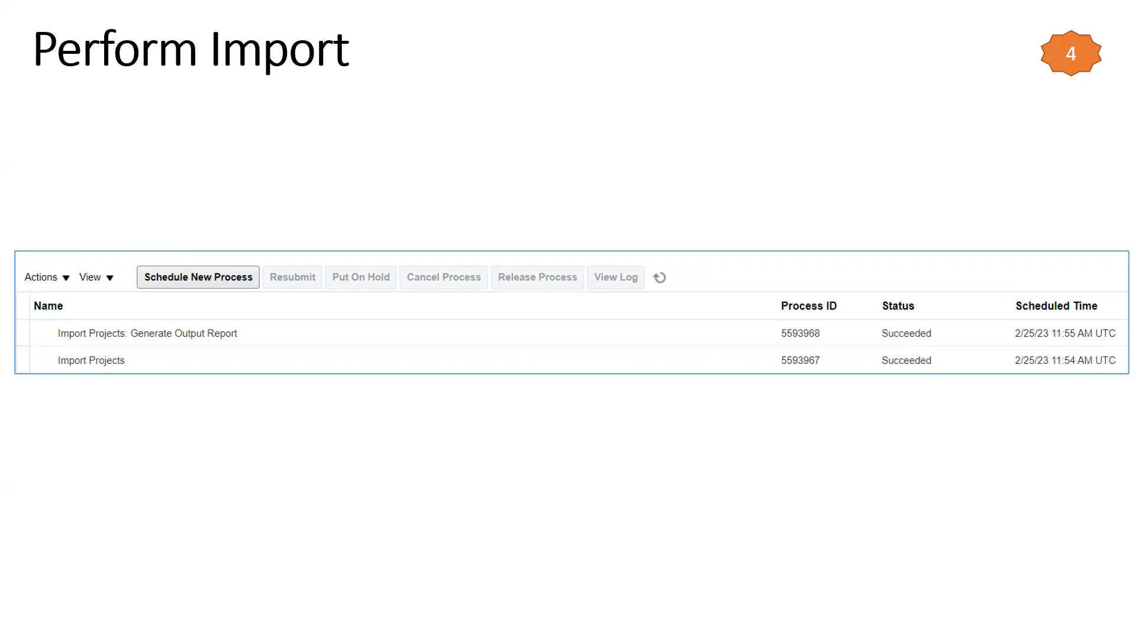
key("Right")
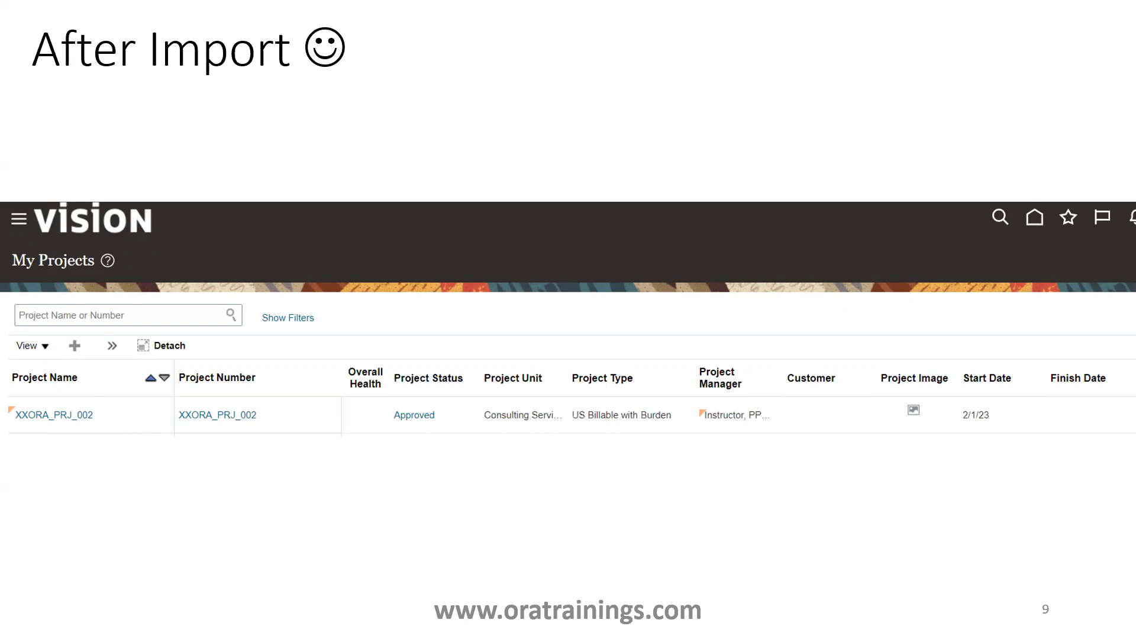
key("Right")
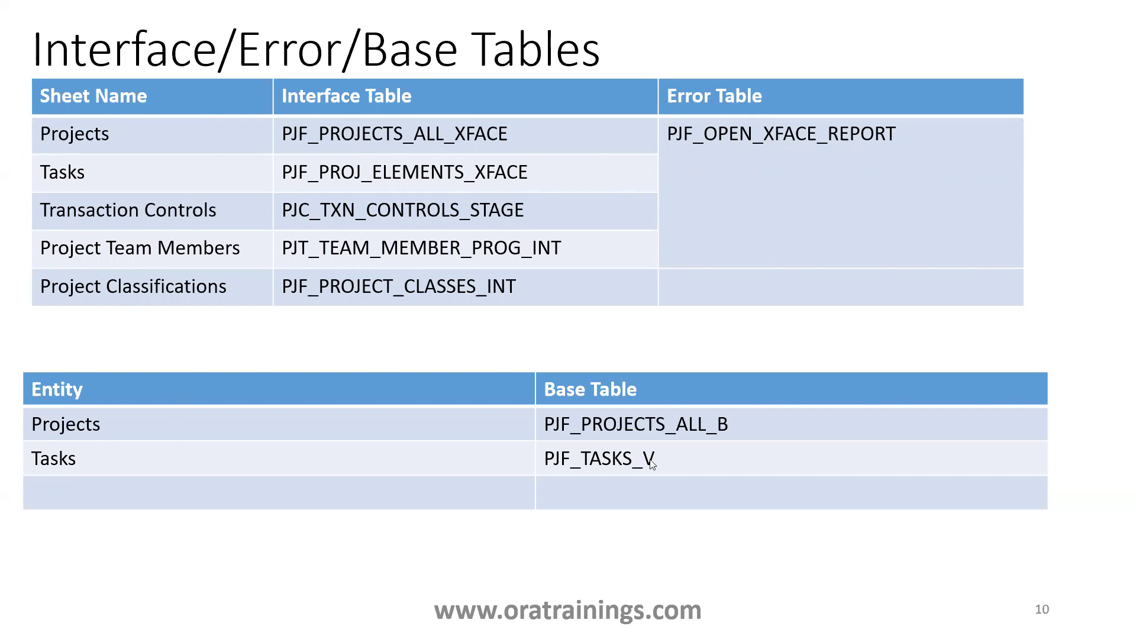
left_click(548, 465)
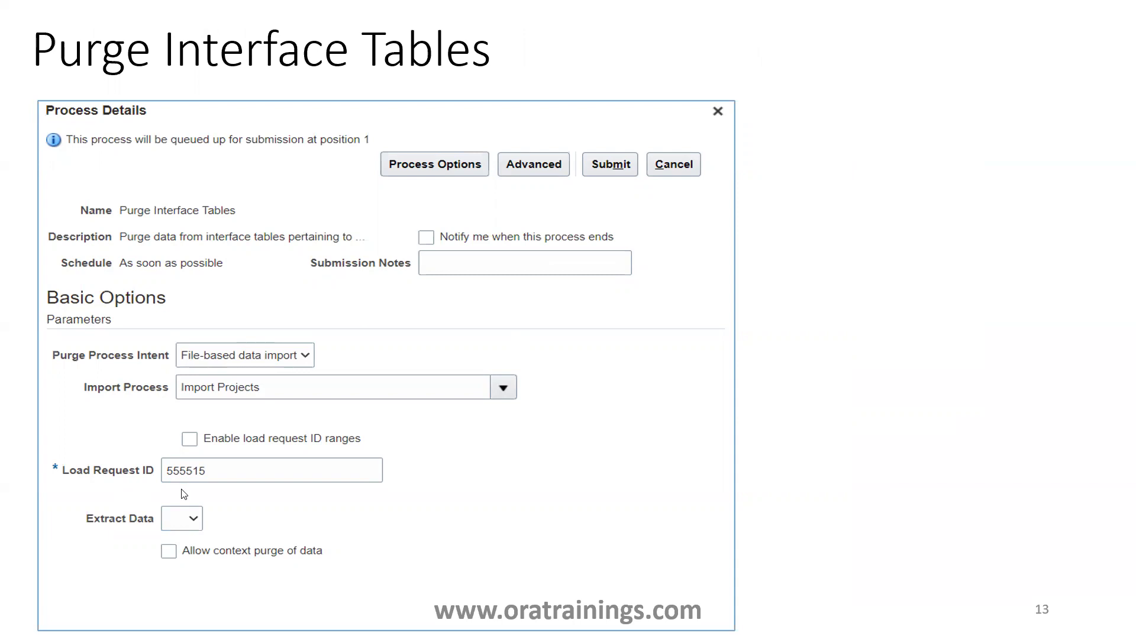
left_click(379, 490)
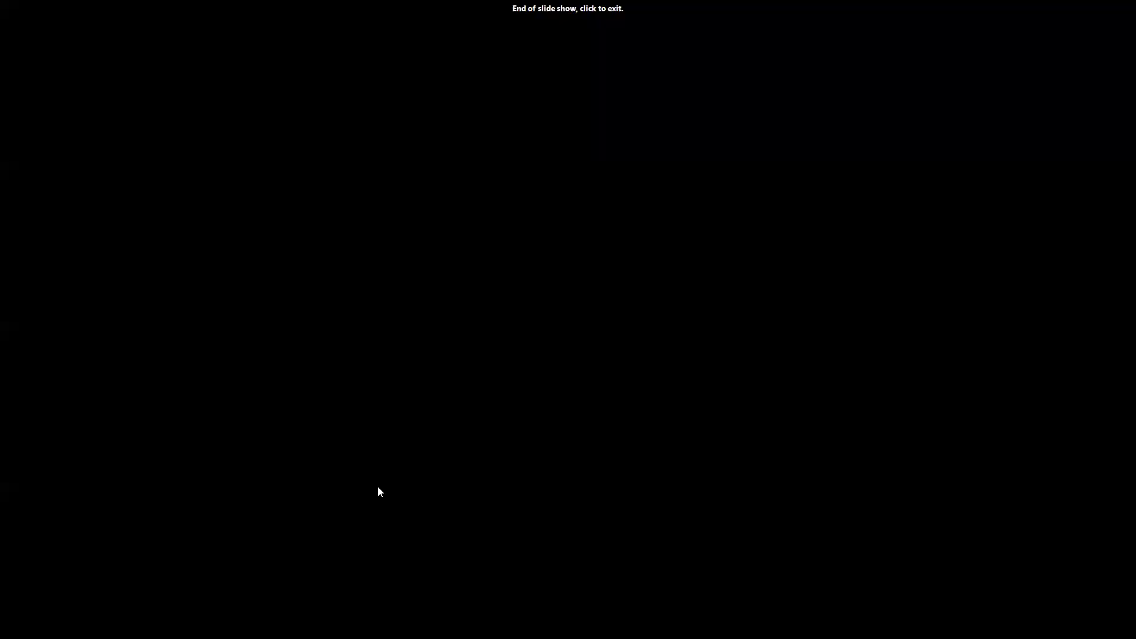
left_click(377, 487)
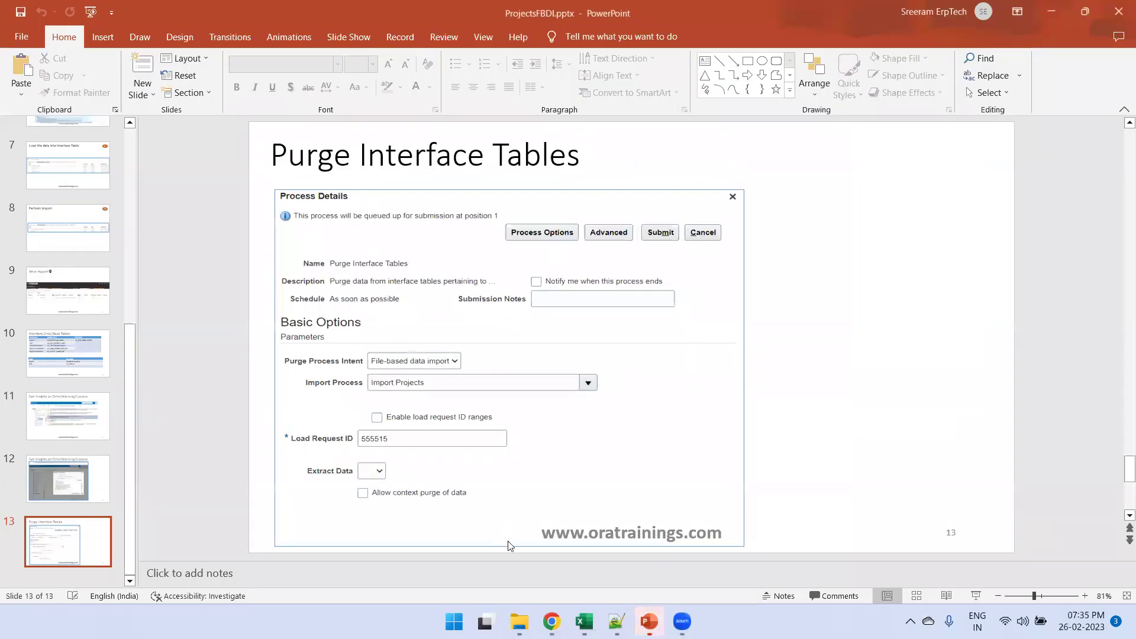
Switch to the ProjectImportTemplate.xlsm workbook in Excel and review its Options, Projects and Project Team Members sheets.
left_click(585, 620)
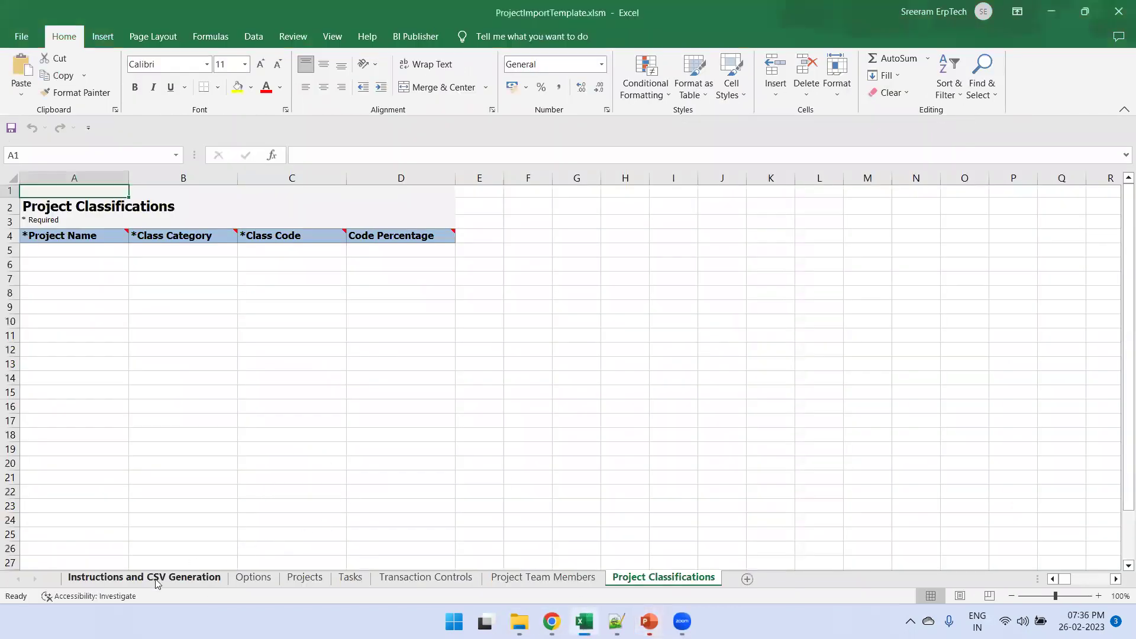
left_click(254, 580)
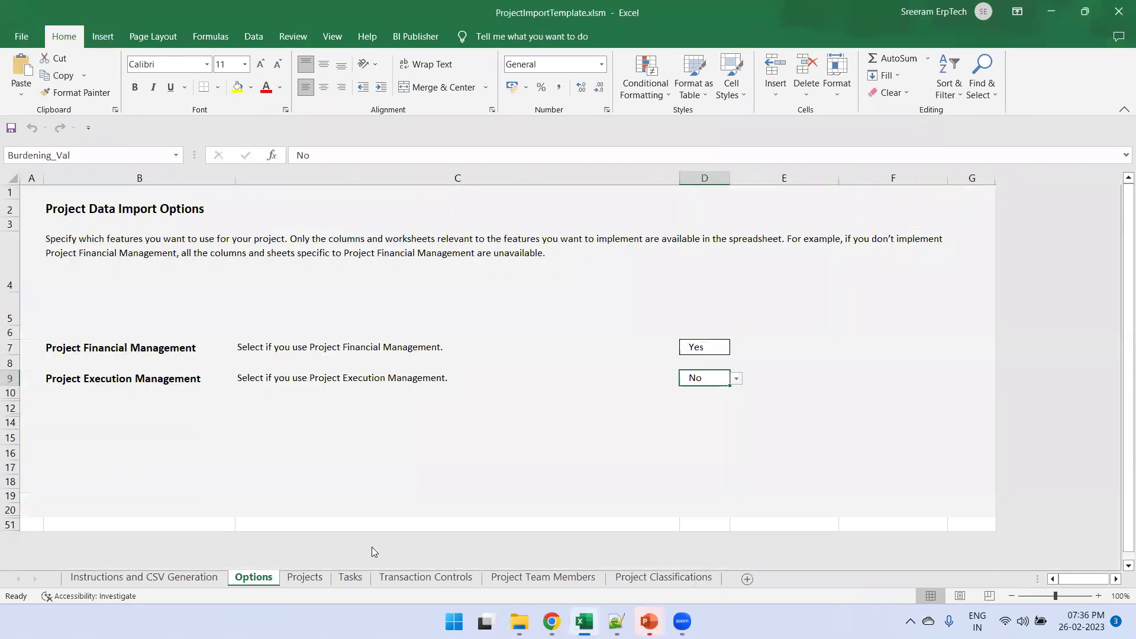
left_click(336, 439)
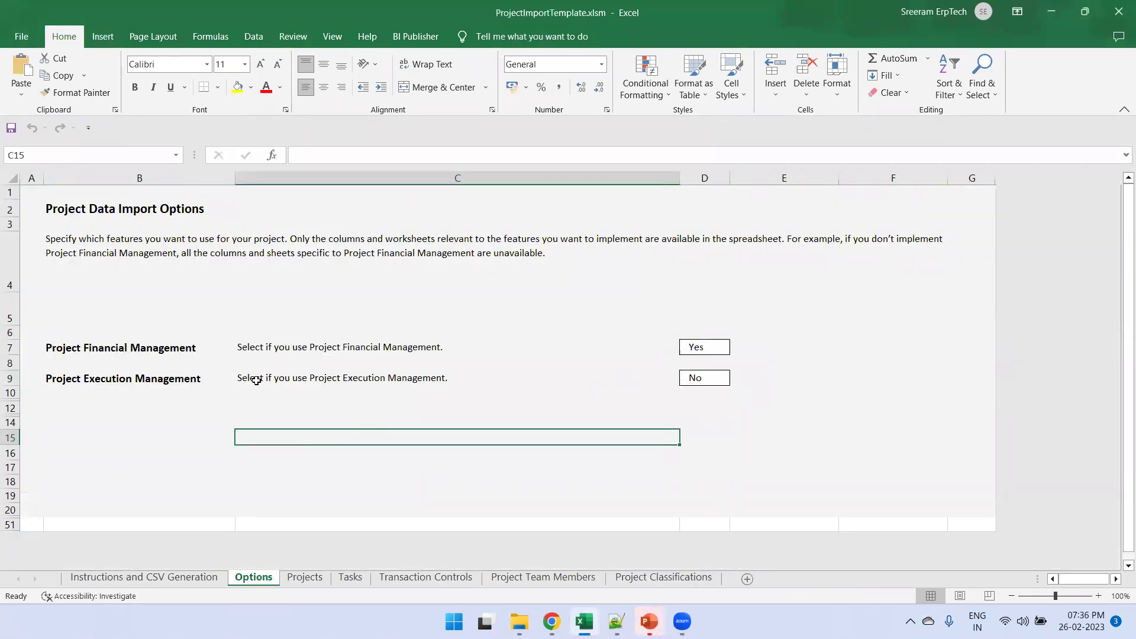
left_click(721, 378)
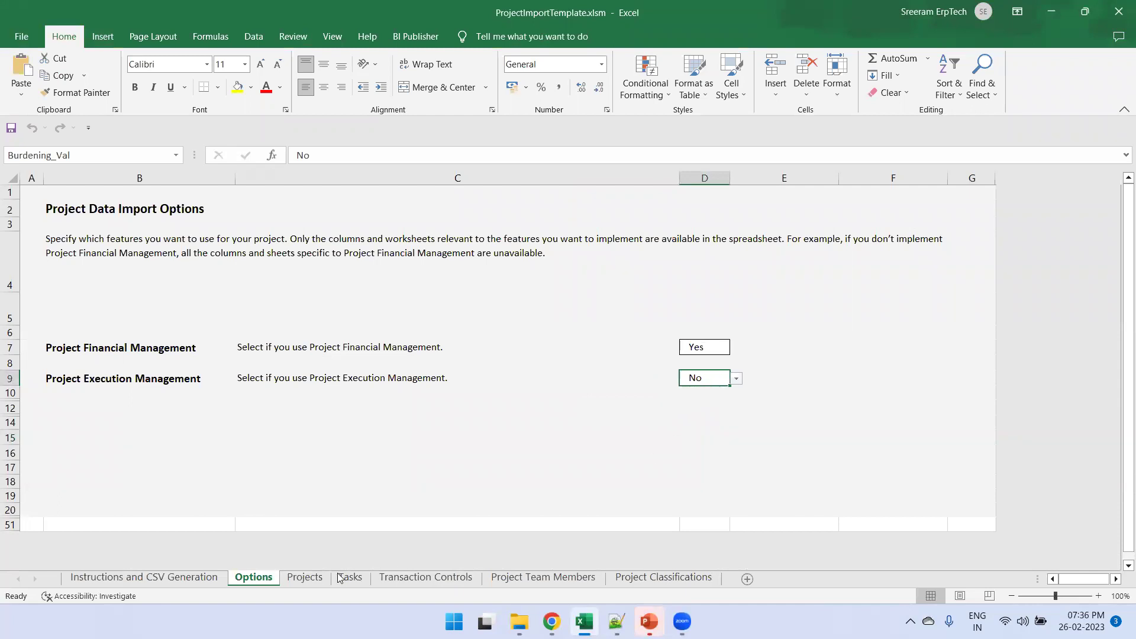
left_click(315, 580)
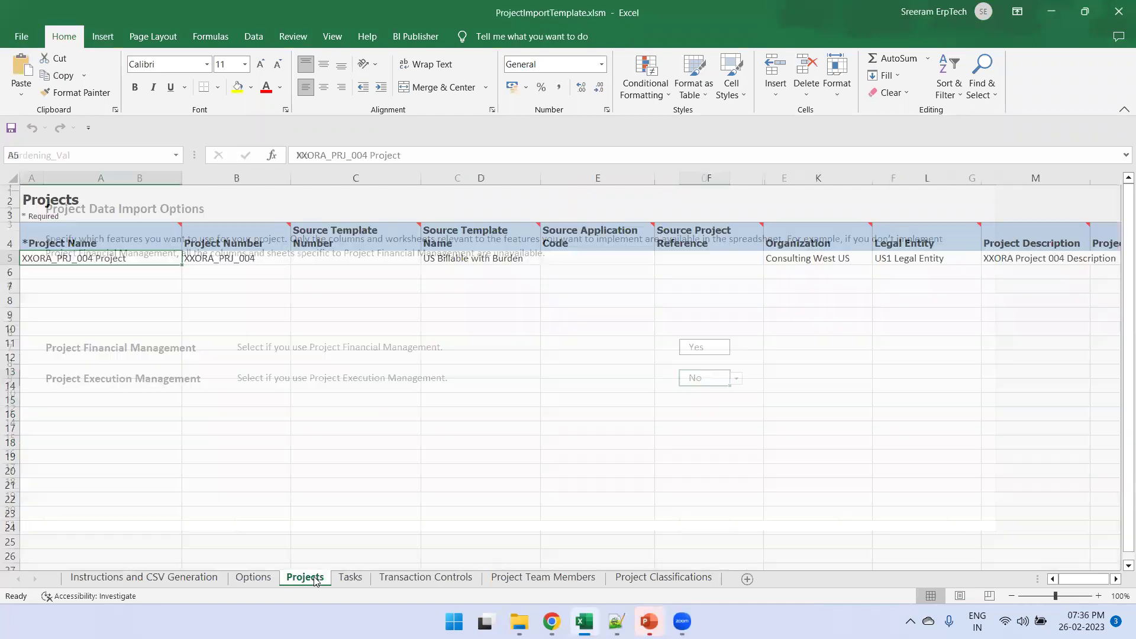
left_click(527, 579)
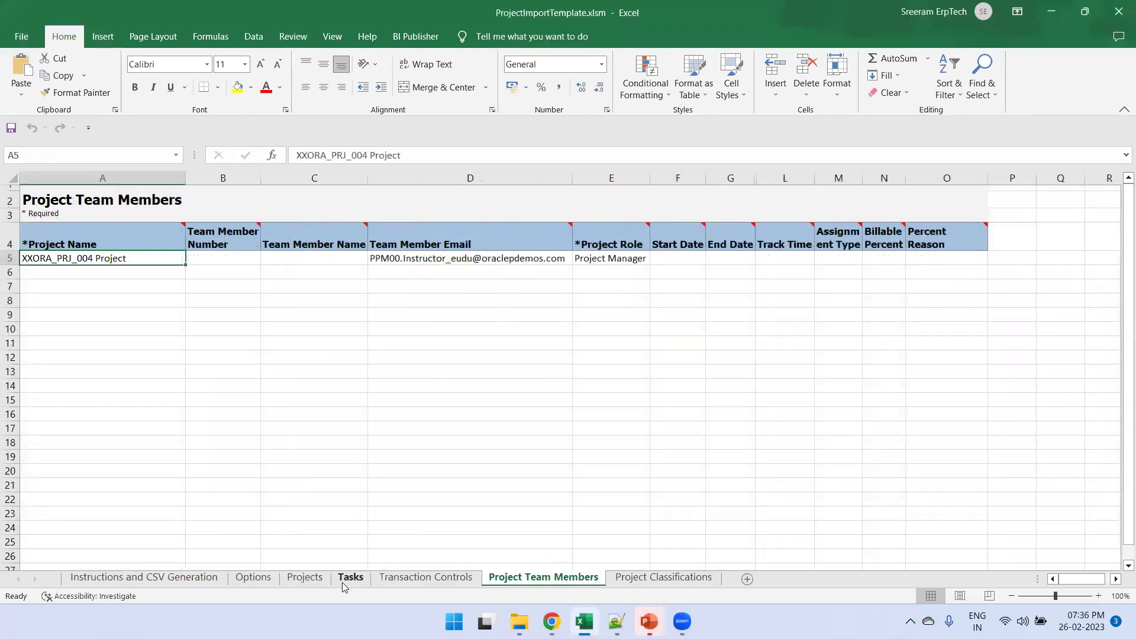
On the Projects sheet, change the Project Name in row 5 to XXORA_PRJ_005 Project.
left_click(304, 578)
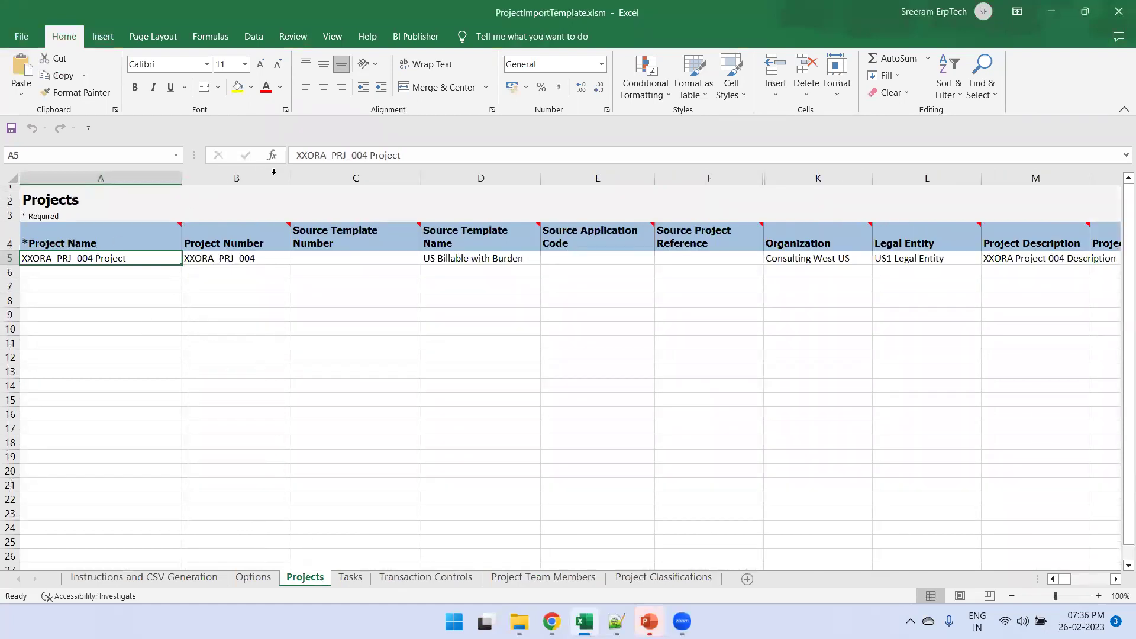
left_click(363, 155)
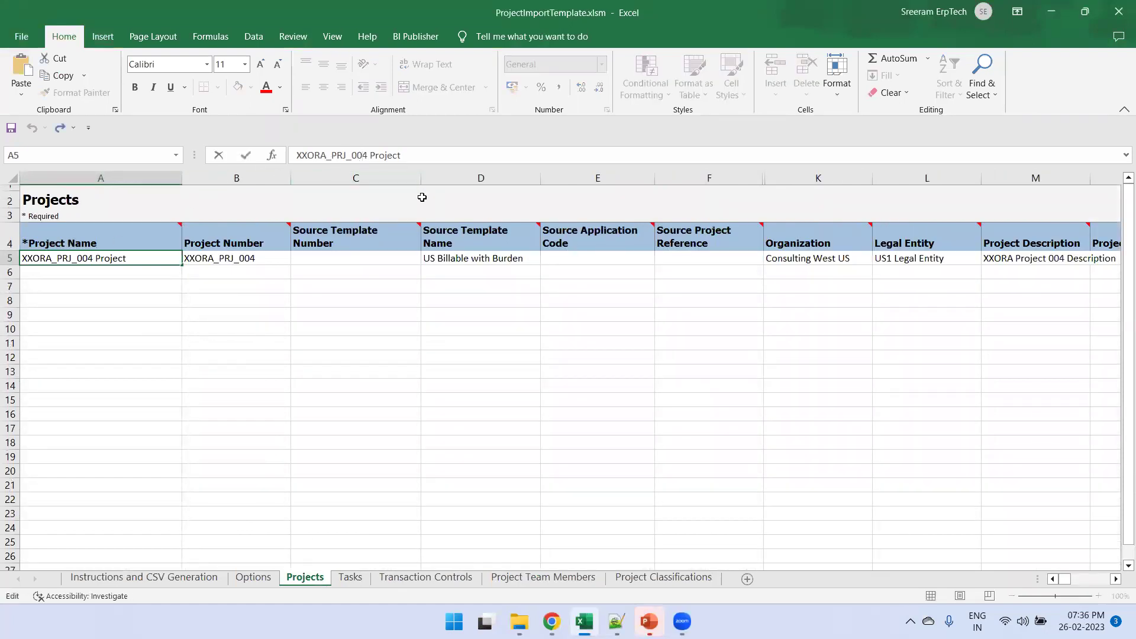
key("Delete")
type("5")
key("Return")
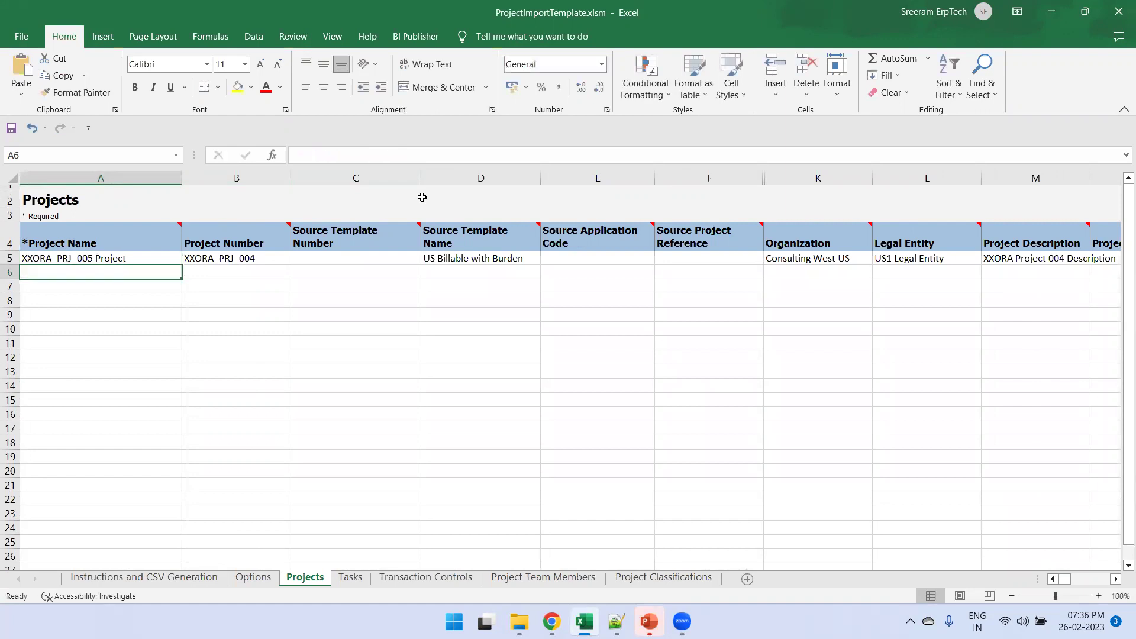
Change the Project Number in row 5 of the Projects sheet to XXORA_PRJ_005.
left_click(237, 258)
left_click(404, 151)
key("BackSpace")
type("5")
key("Tab")
Change the Project Description in row 5 of the Projects sheet to XXORA Project 005 Description.
left_click(474, 261)
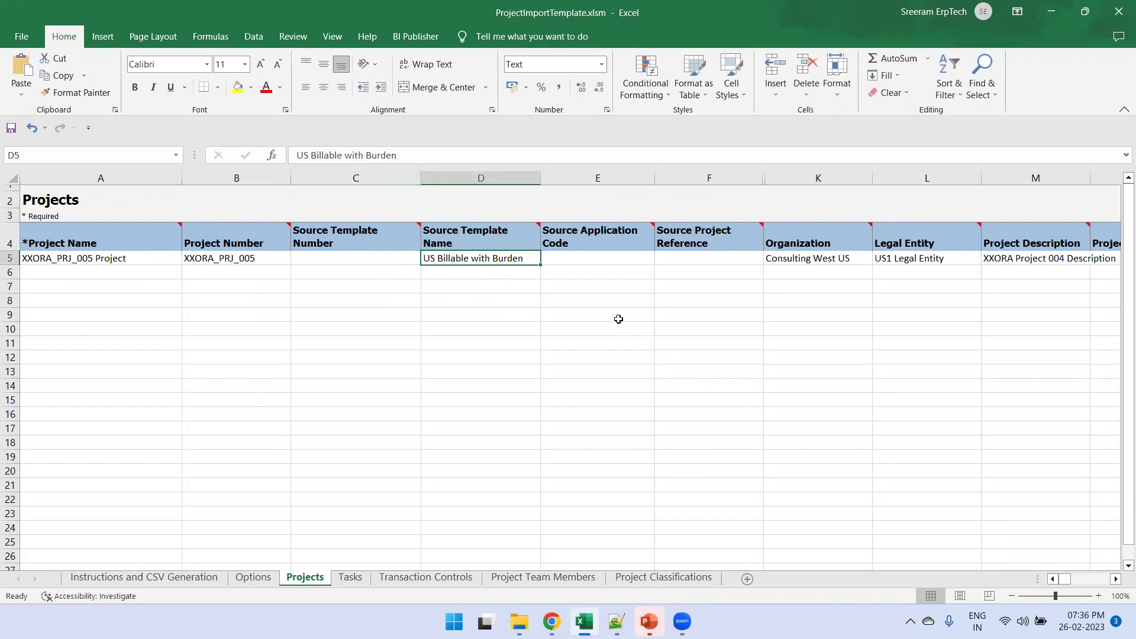
key("Tab")
key("Tab")
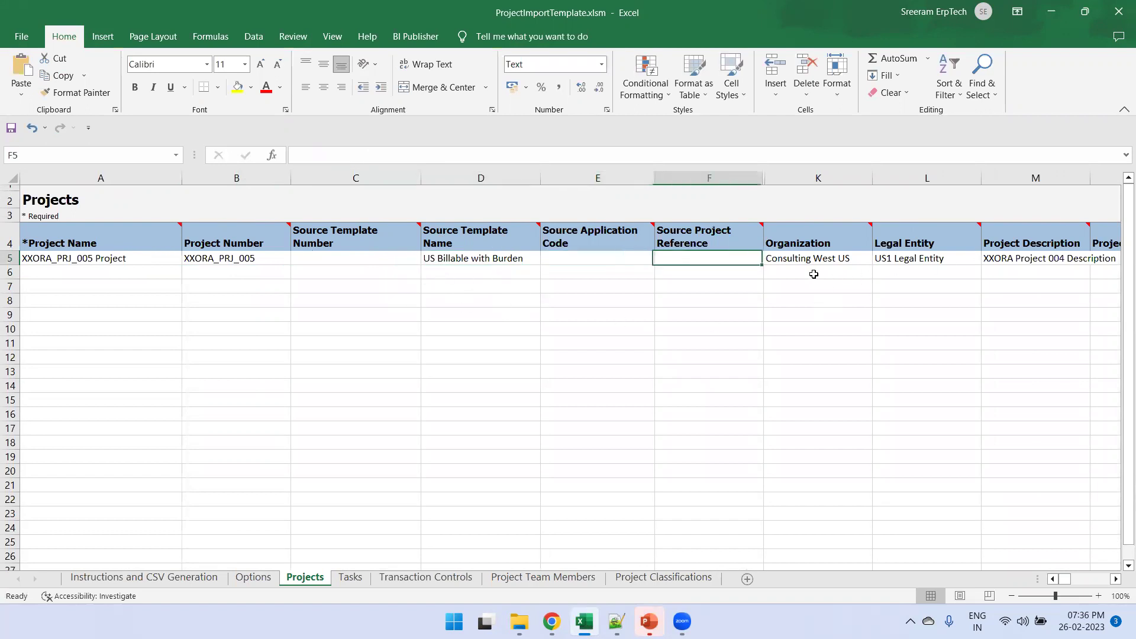
key("Tab")
key("Tab")
key("Tab")
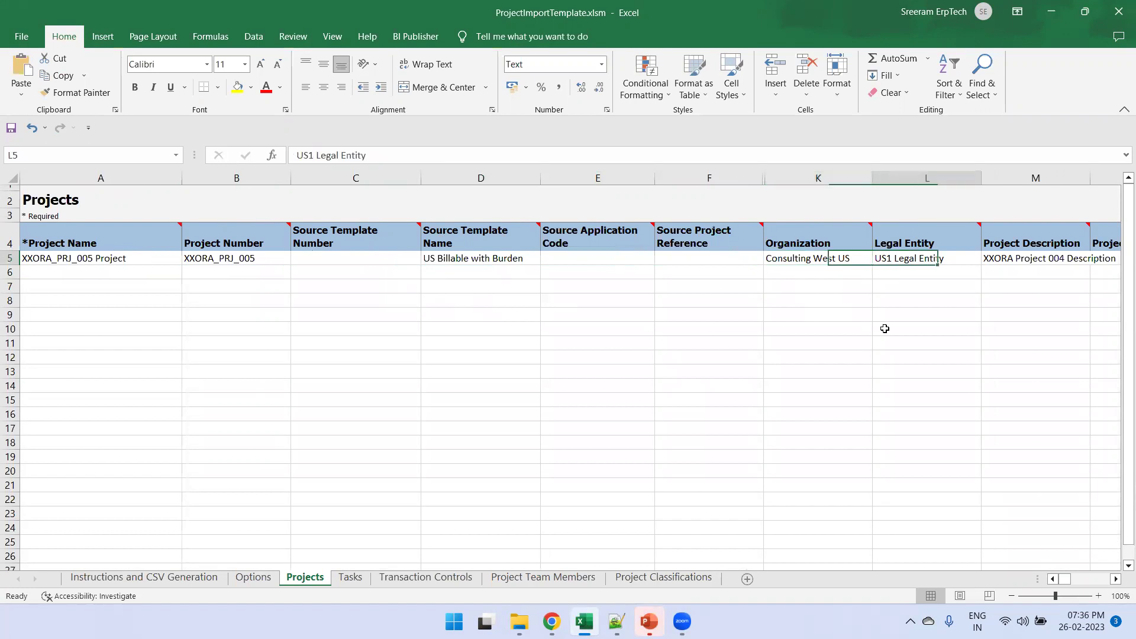
left_click(377, 156)
type("5")
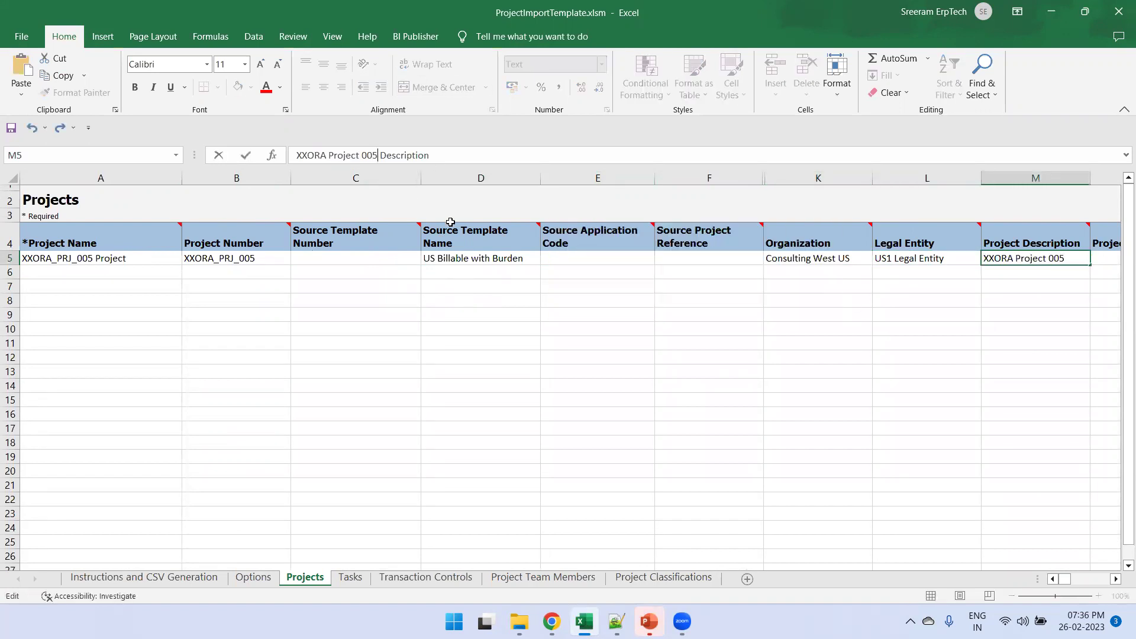
left_click(439, 338)
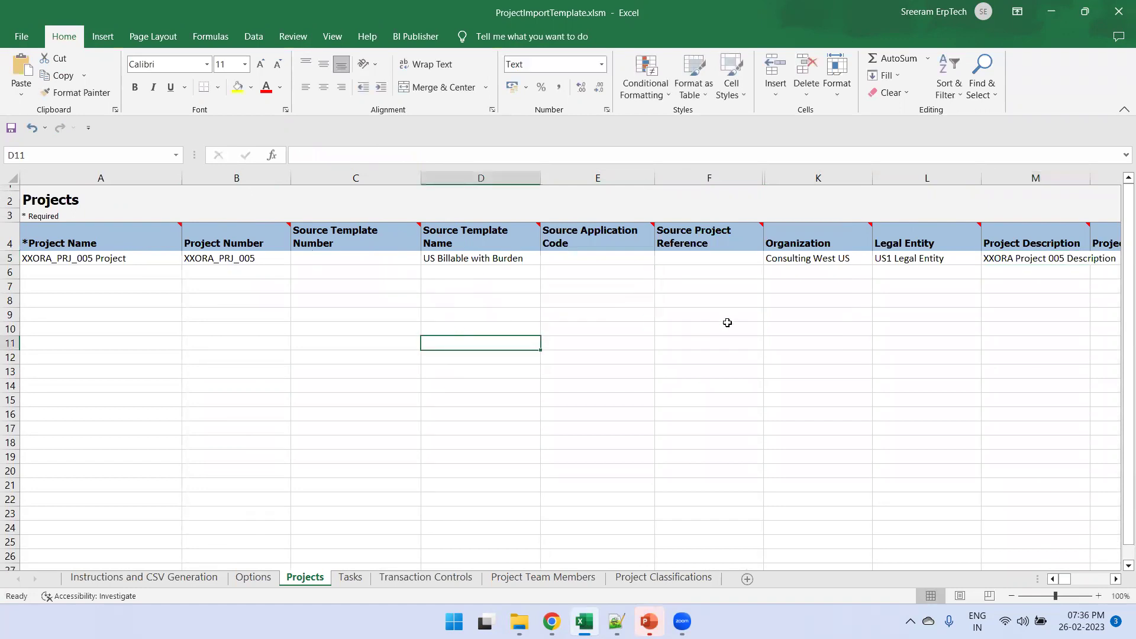
left_click(89, 264)
key("ctrl+c")
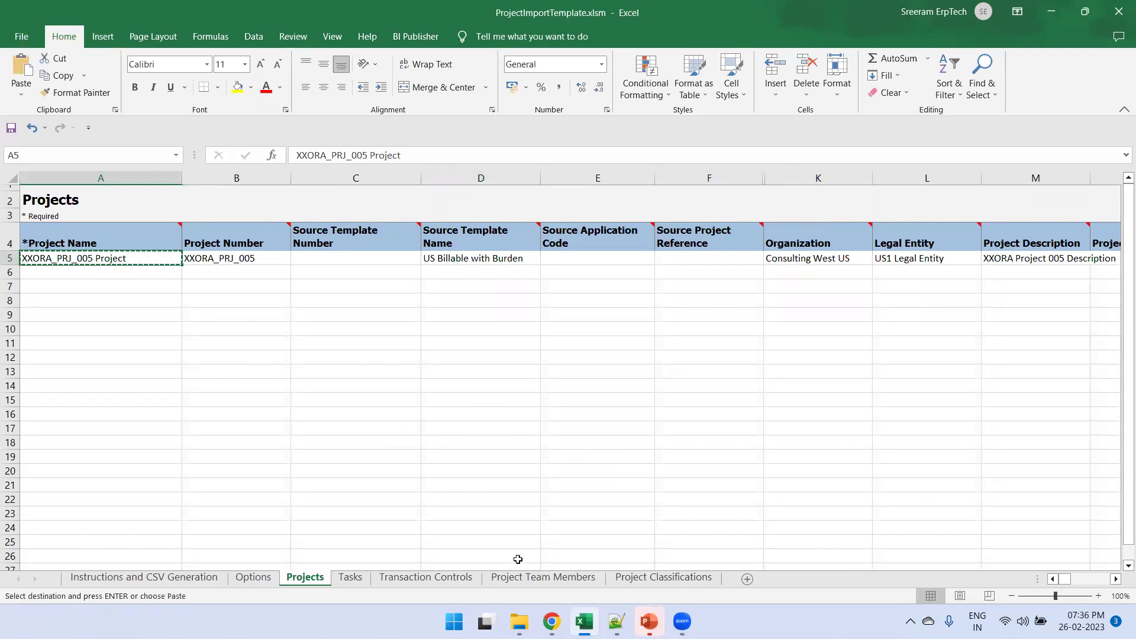
left_click(524, 579, "ctrl")
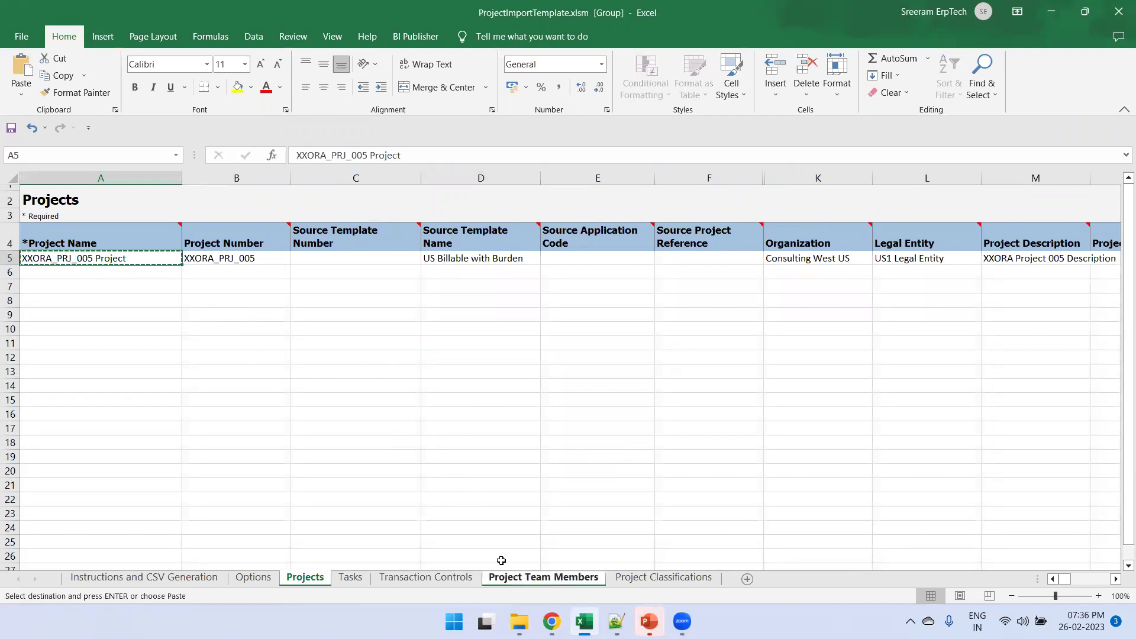
left_click(161, 287)
left_click(527, 583, "ctrl")
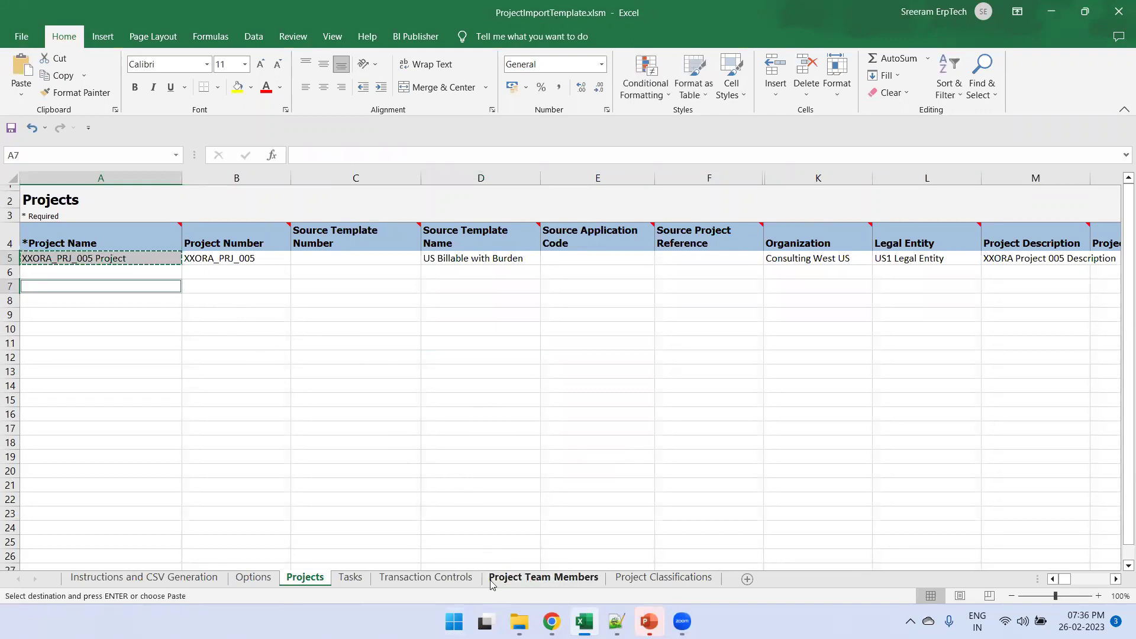
left_click(524, 583, "ctrl")
left_click(533, 583, "ctrl")
left_click(426, 583, "ctrl")
left_click(506, 583, "ctrl")
left_click(426, 583, "ctrl")
left_click(362, 583, "ctrl")
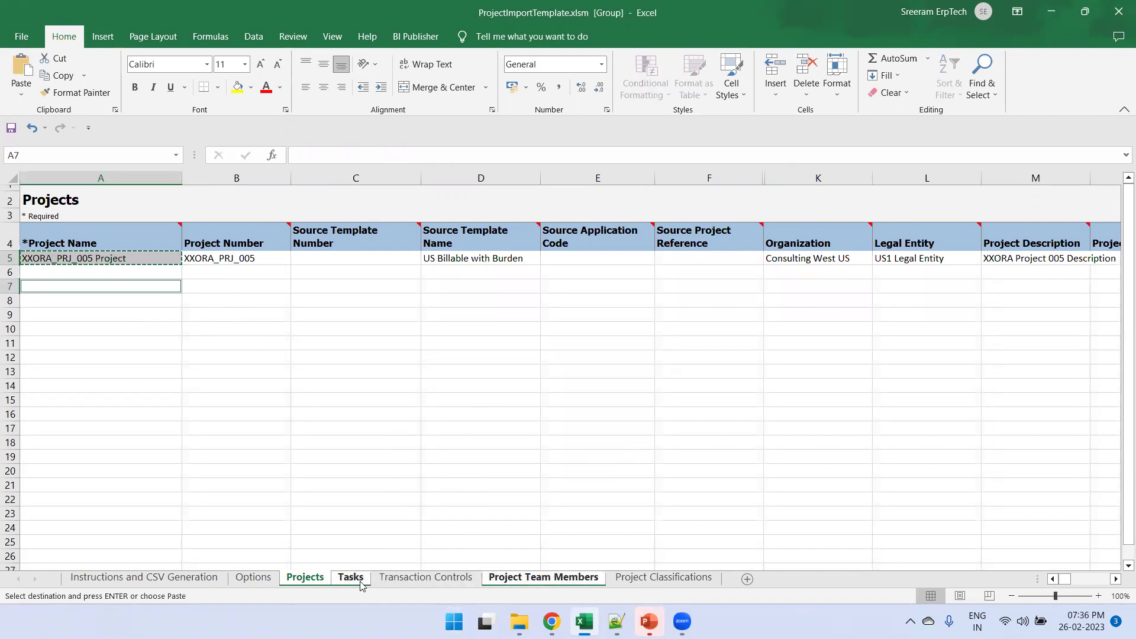
left_click(341, 487)
Close the workbook keeping its changes and reopen ProjectImportTemplate.xlsm from the ProjectsFBDI folder.
left_click(1120, 11)
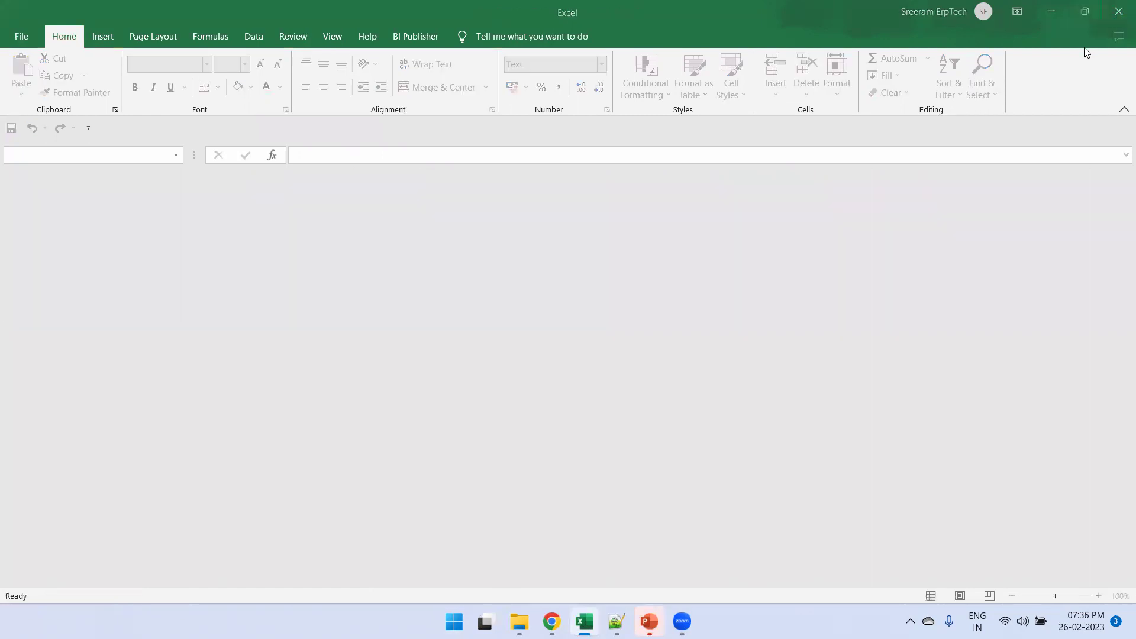
key("alt+Tab")
key("alt+Tab")
key("alt+Tab")
key("alt+Tab")
key("alt+Tab")
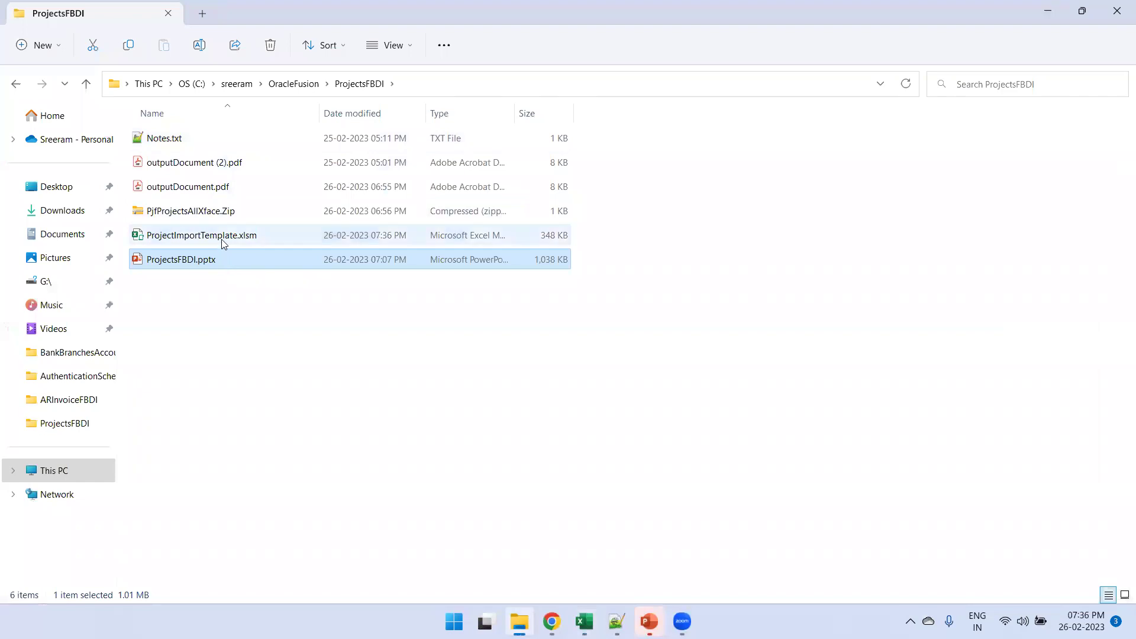
double_click(224, 243)
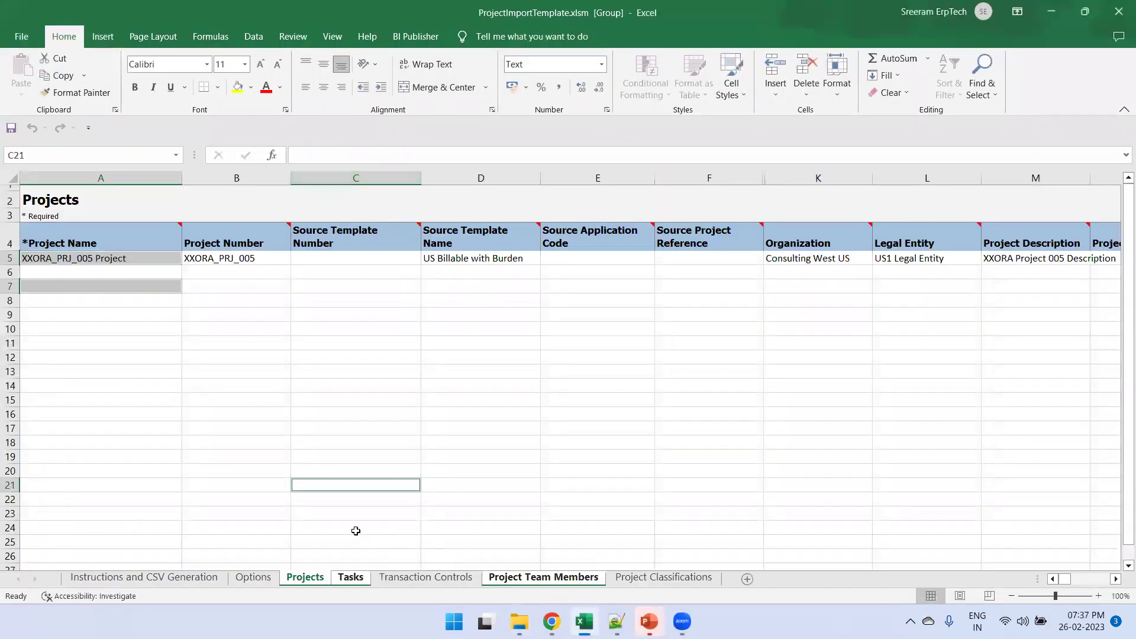
Ungroup the selected worksheets and select the Project Name cell in row 5 of the Project Team Members sheet.
left_click(166, 355)
left_click(398, 580)
left_click(543, 577)
left_click(116, 261)
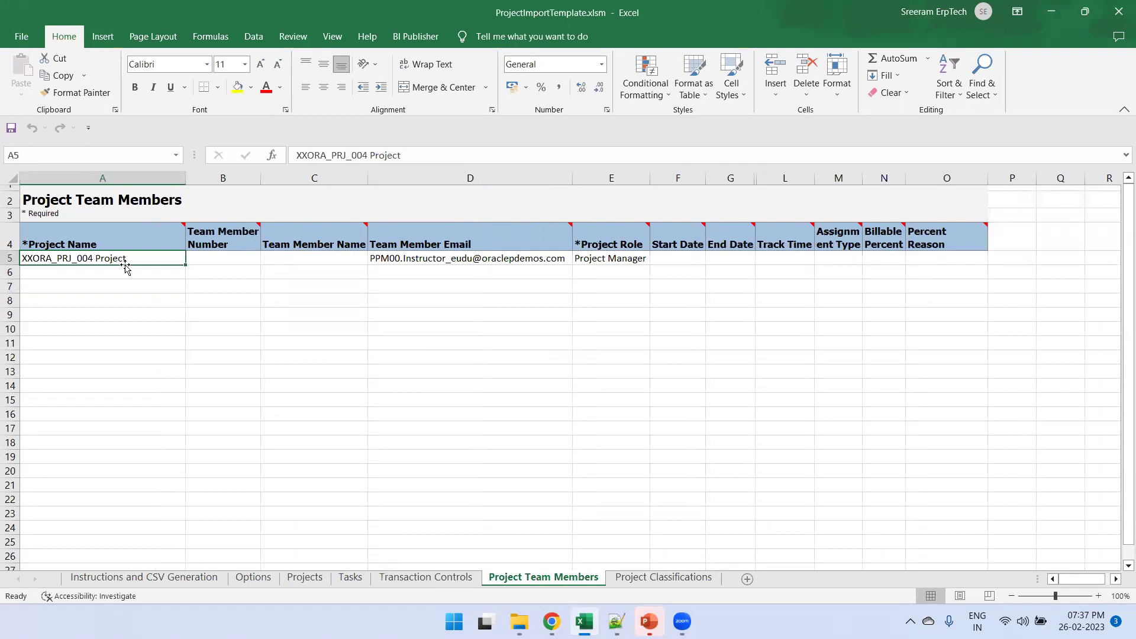
Copy the name XXORA_PRJ_005 Project from cell A5 of the Projects sheet into cell A5 of the Project Team Members sheet.
left_click(304, 578)
key("Up")
key("Up")
key("Up")
key("Up")
key("Up")
key("Up")
key("Up")
key("Up")
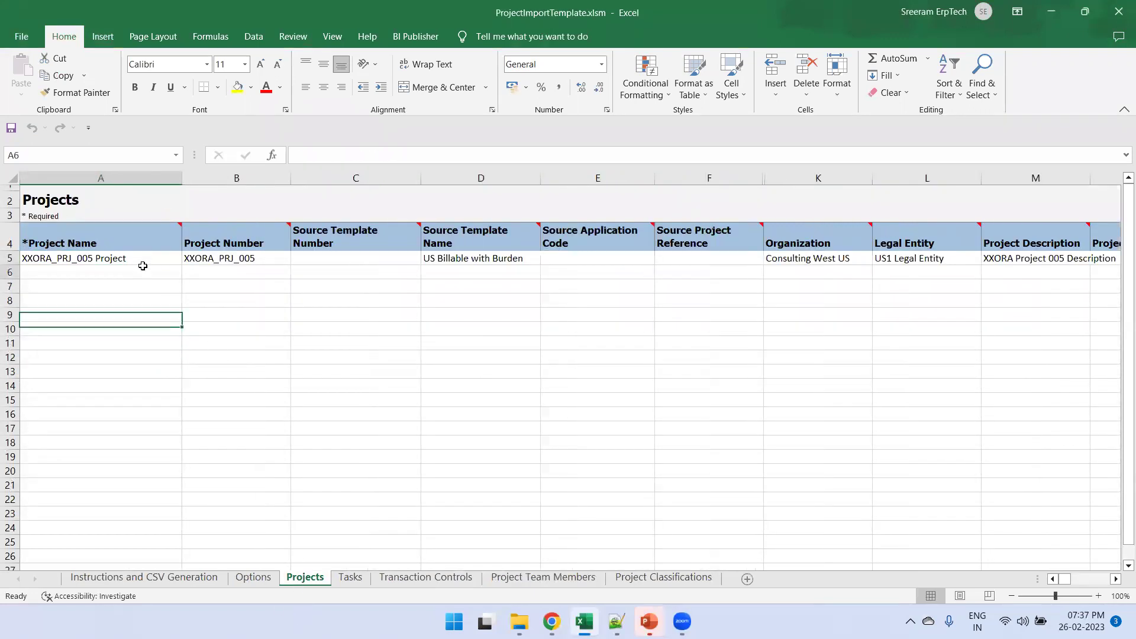
left_click(133, 259)
key("ctrl+c")
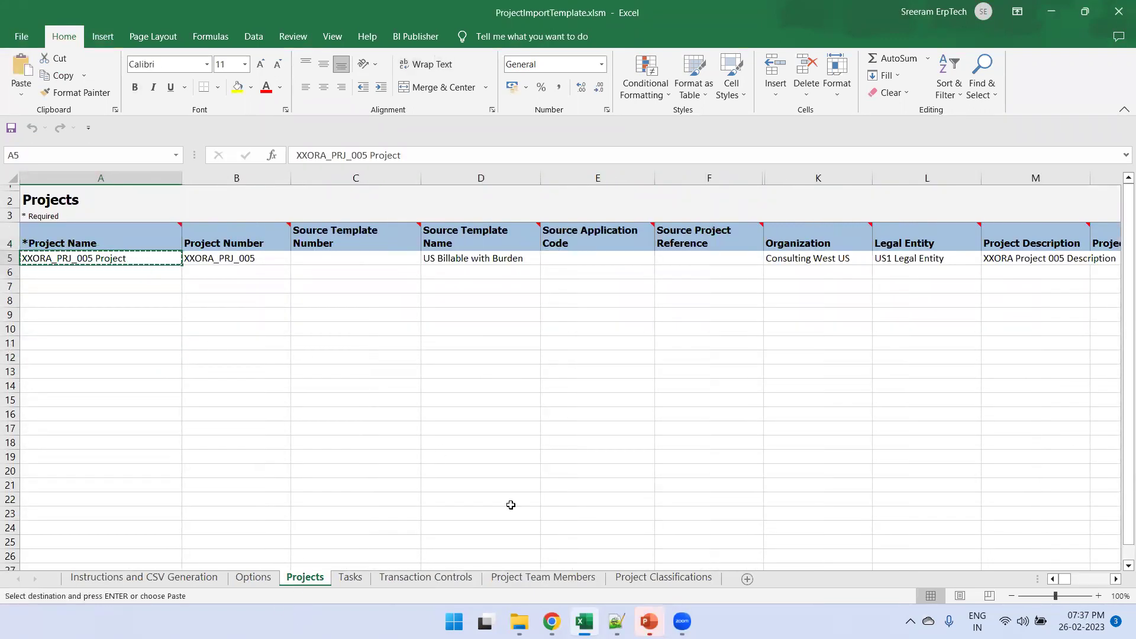
left_click(544, 579)
key("ctrl+v")
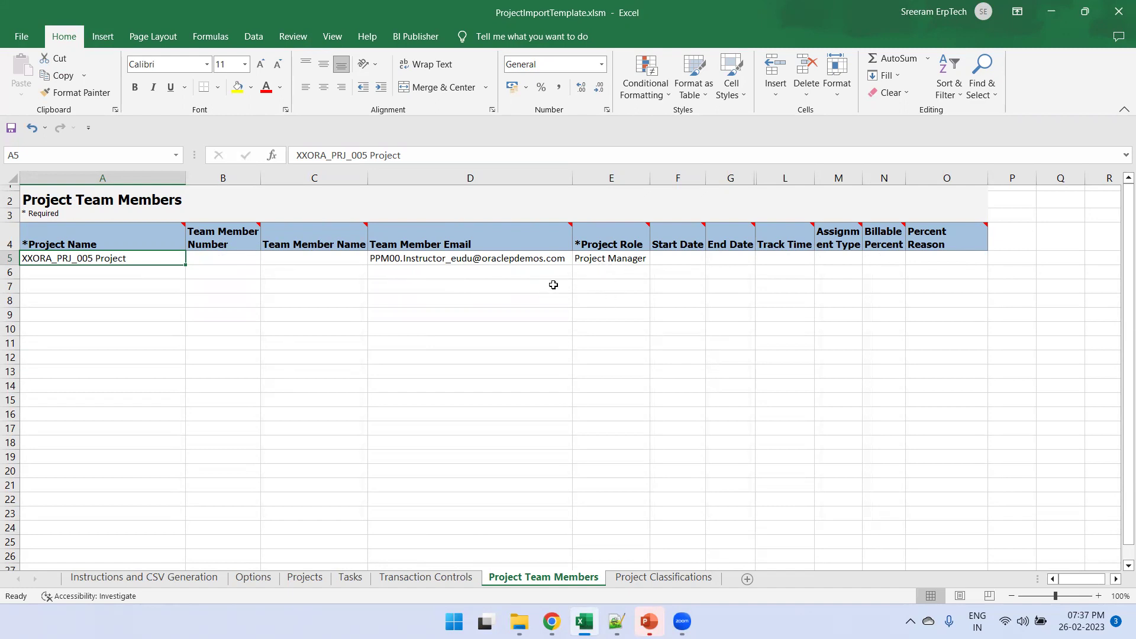
Generate the CSV output from the Instructions and CSV Generation sheet, saving the archive as PjfProjectsAllXface.Zip in the ProjectsFBDI folder.
left_click(208, 583)
left_click(93, 503)
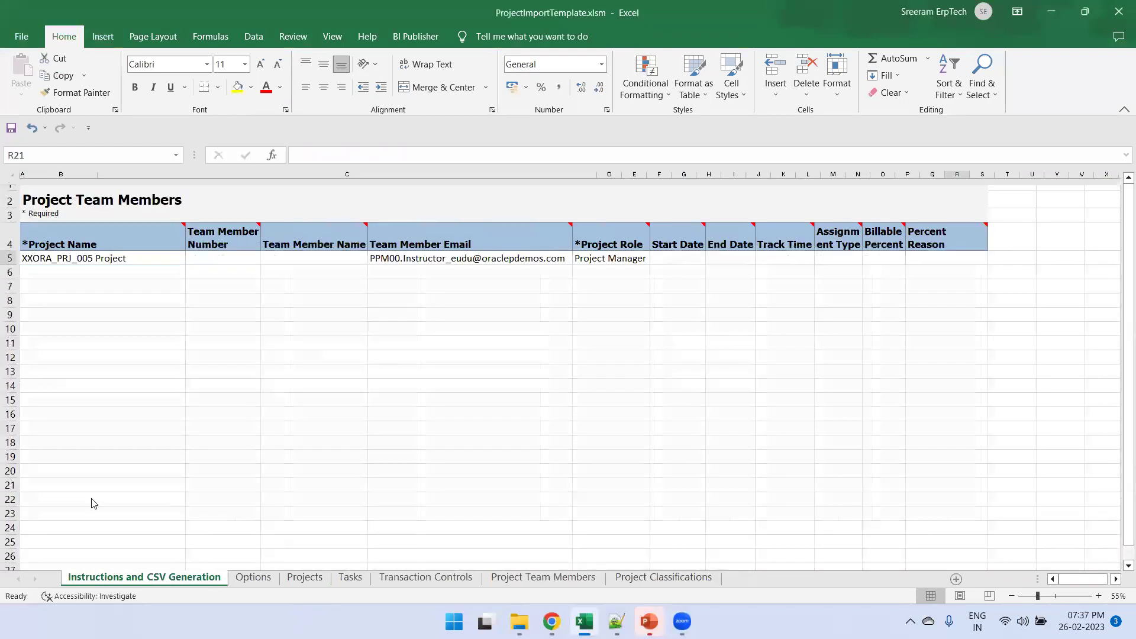
left_click(203, 122)
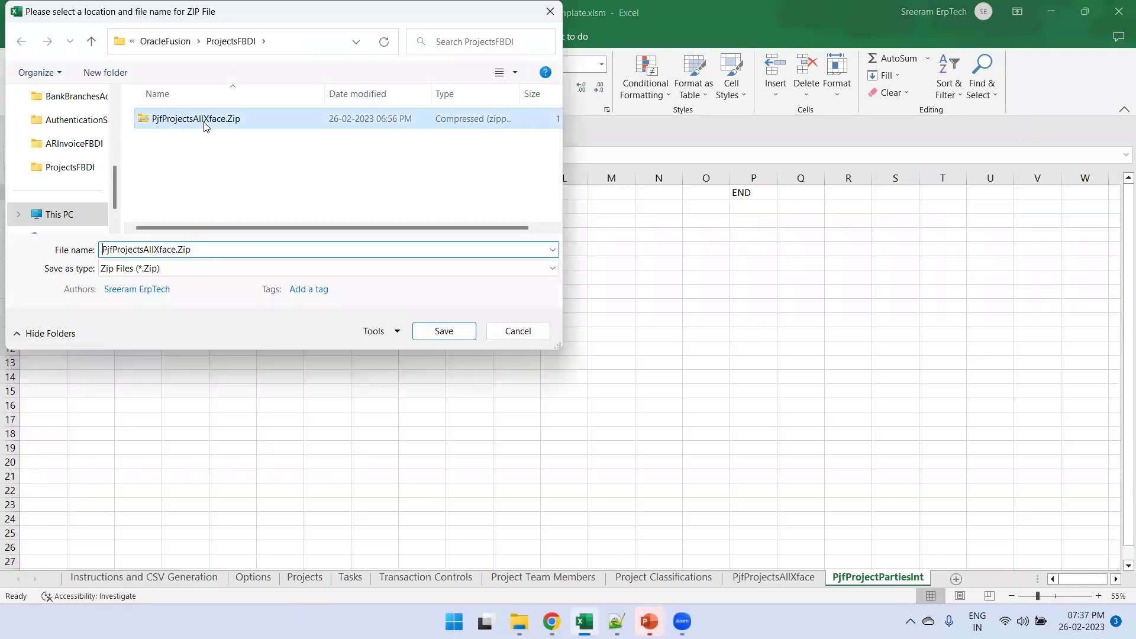
left_click(427, 331)
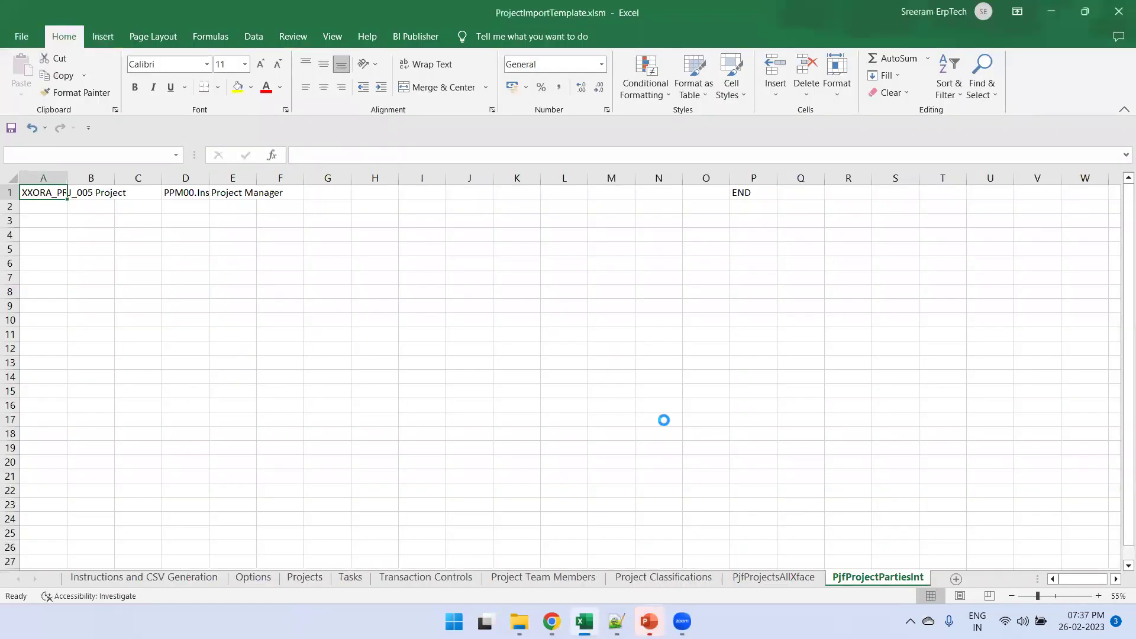
Switch to the Scheduled Processes page in Chrome and start a new job for Load Interface File for Import.
left_click(610, 358)
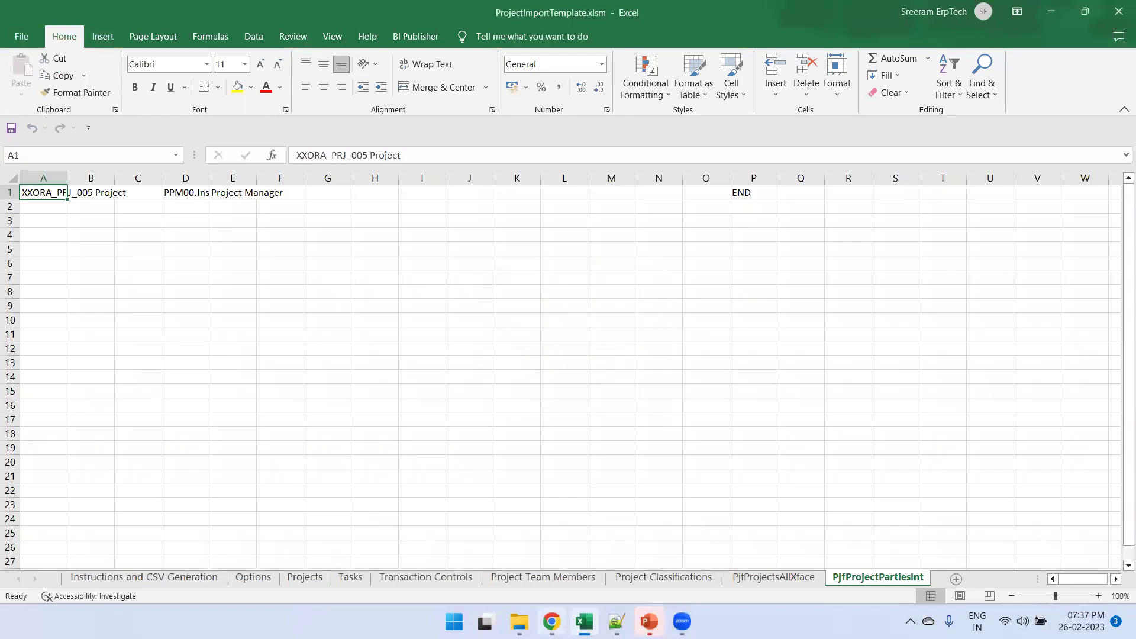
mouse_move(552, 621)
left_click(526, 587)
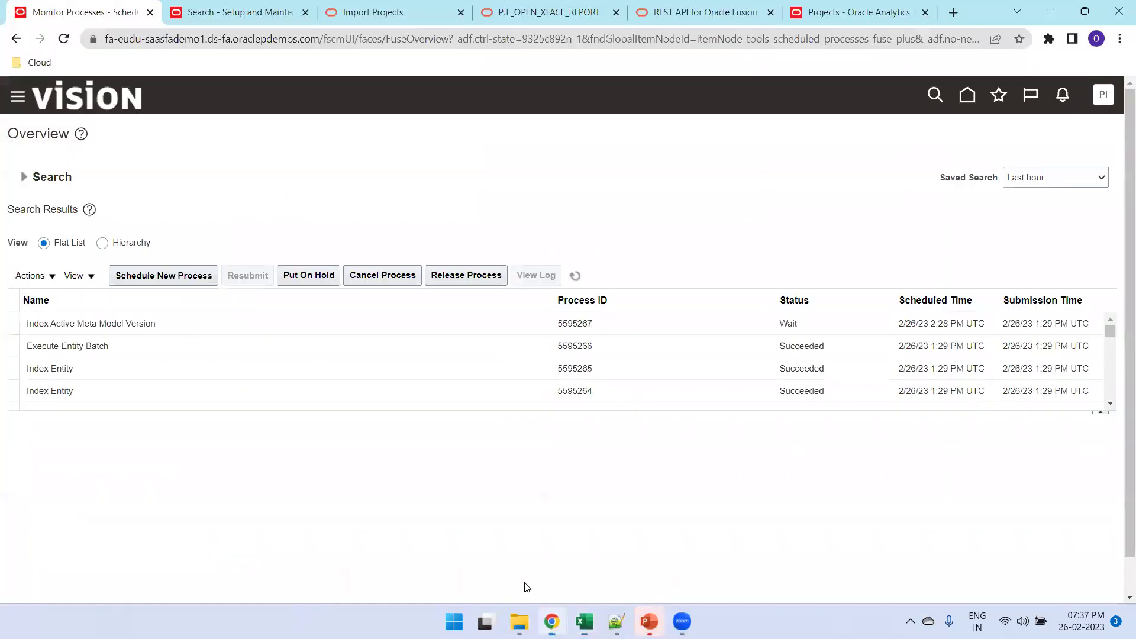
left_click(151, 274)
left_click(314, 320)
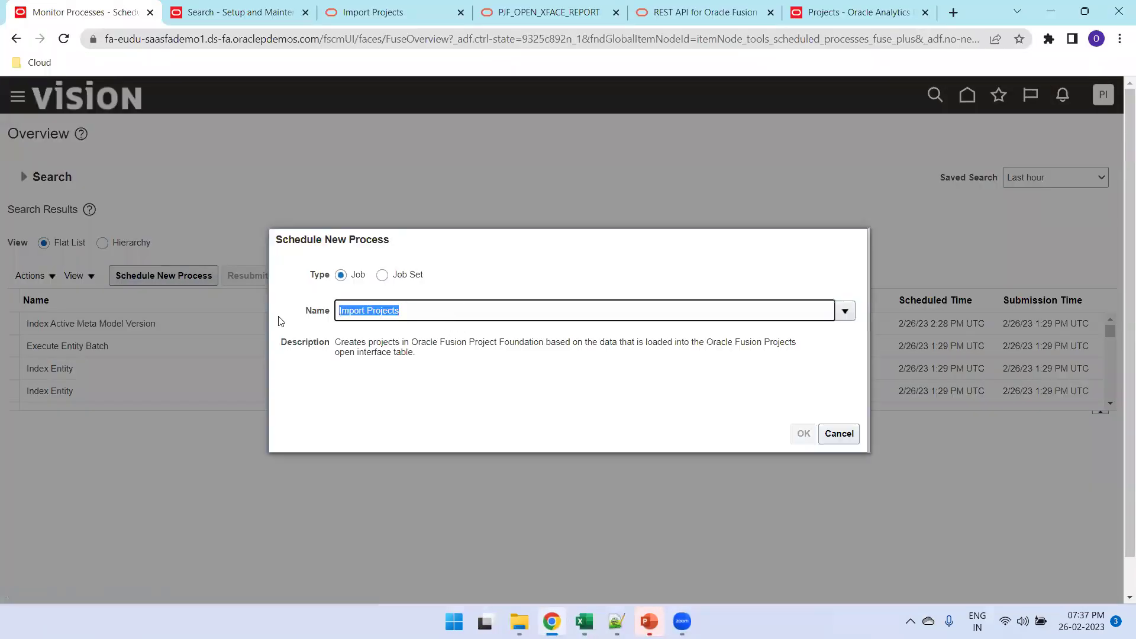
type("L")
type("oad IN%")
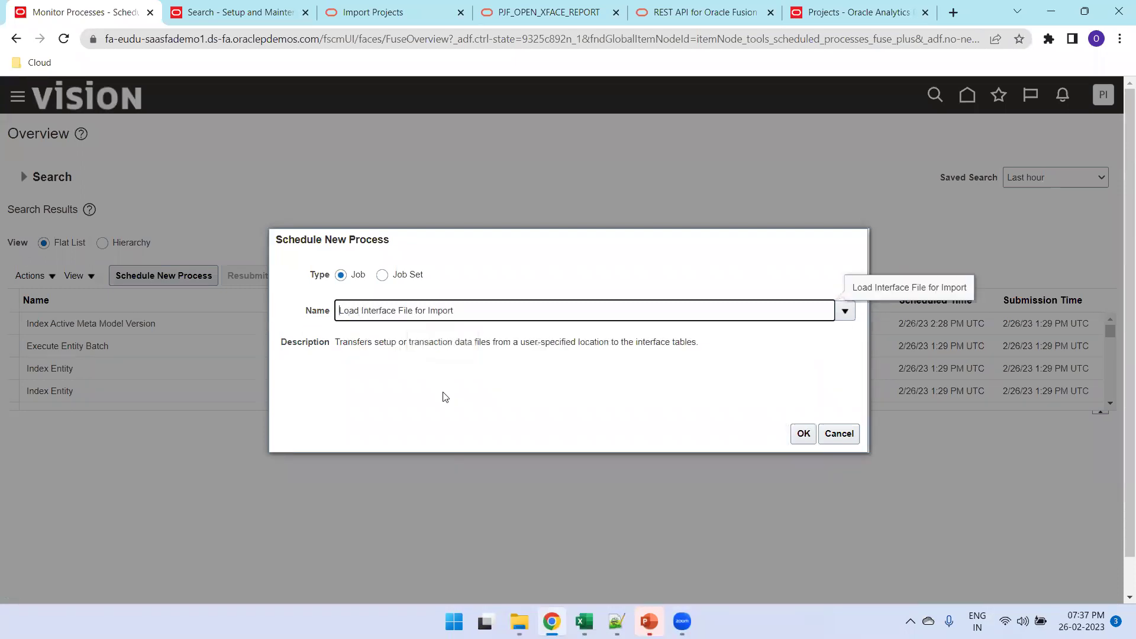
left_click(802, 433)
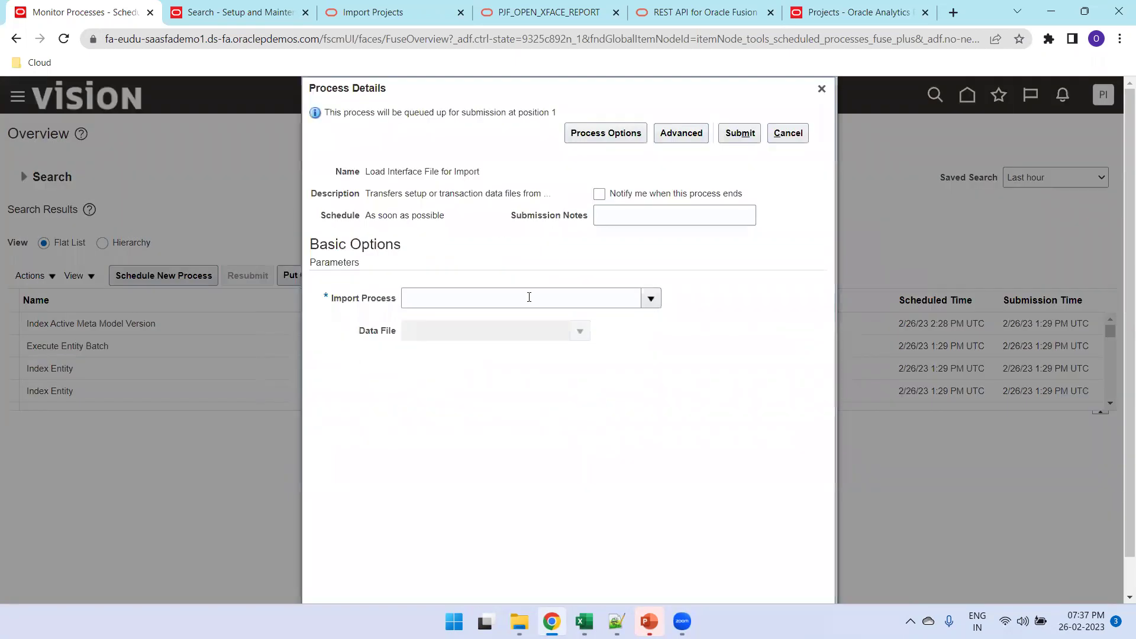
Search for Import Projects and select it as the import process parameter.
left_click(528, 298)
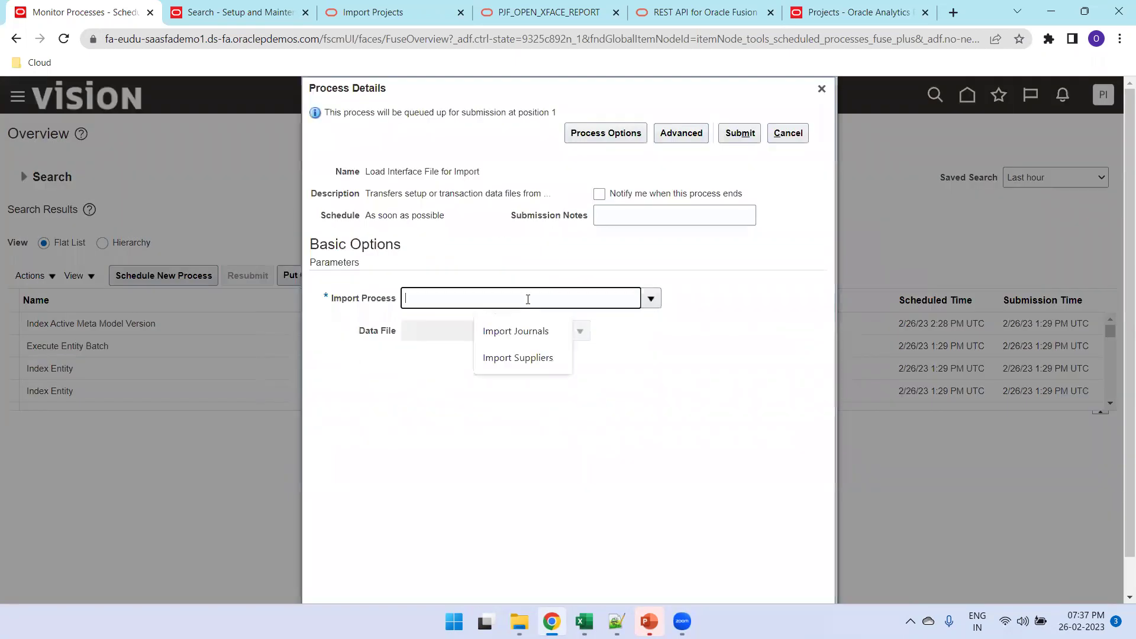
type("Import Projects")
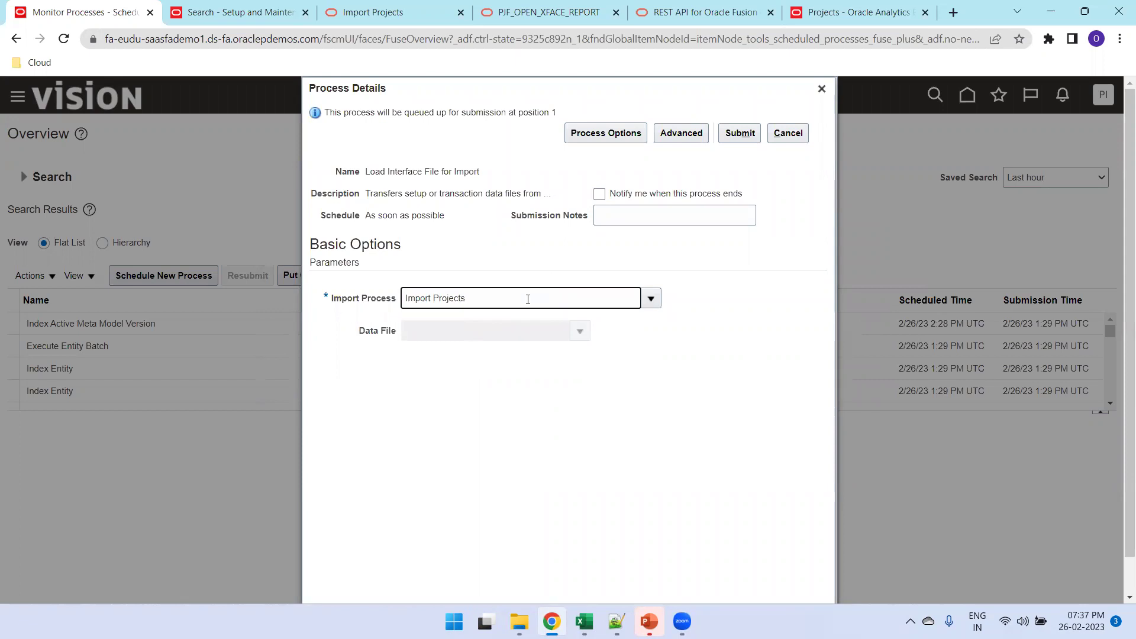
key("Tab")
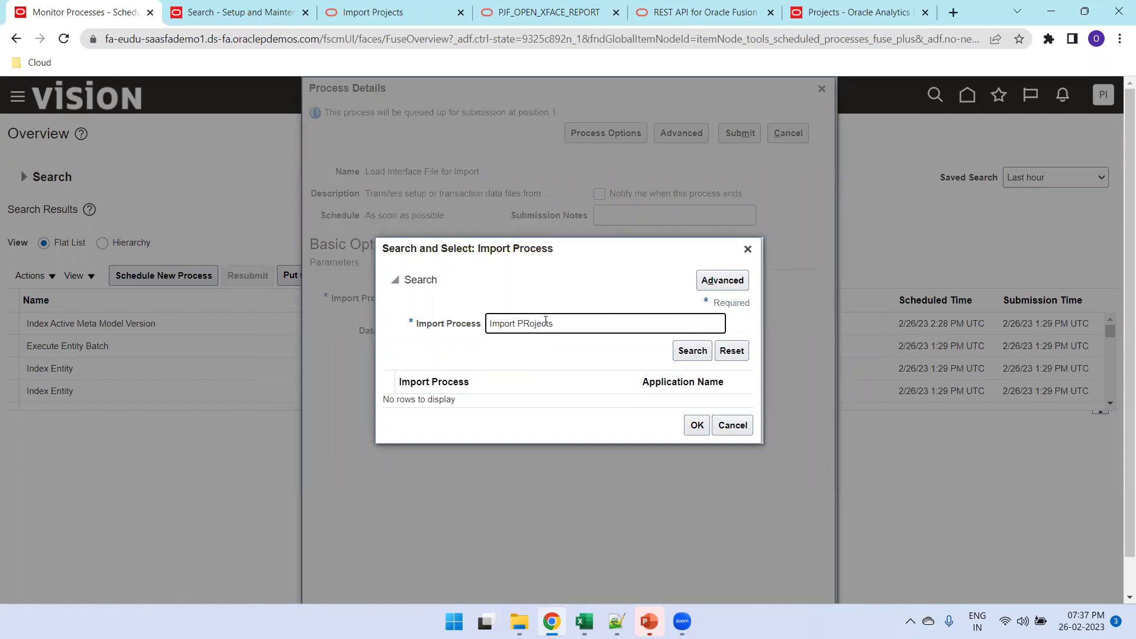
left_click(692, 352)
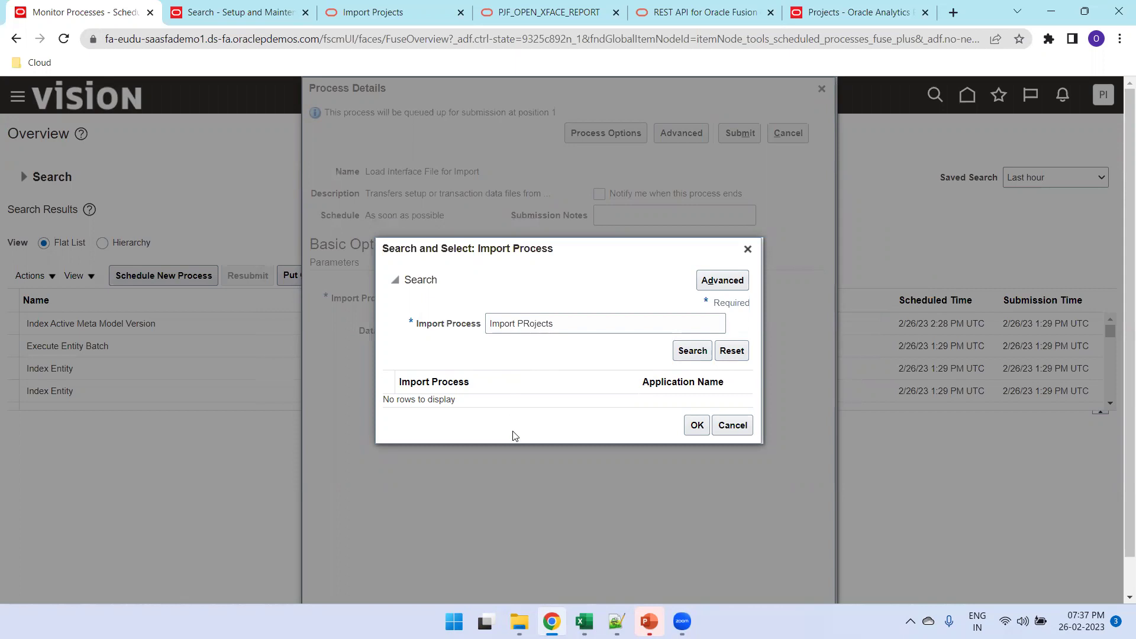
double_click(579, 329)
type("P")
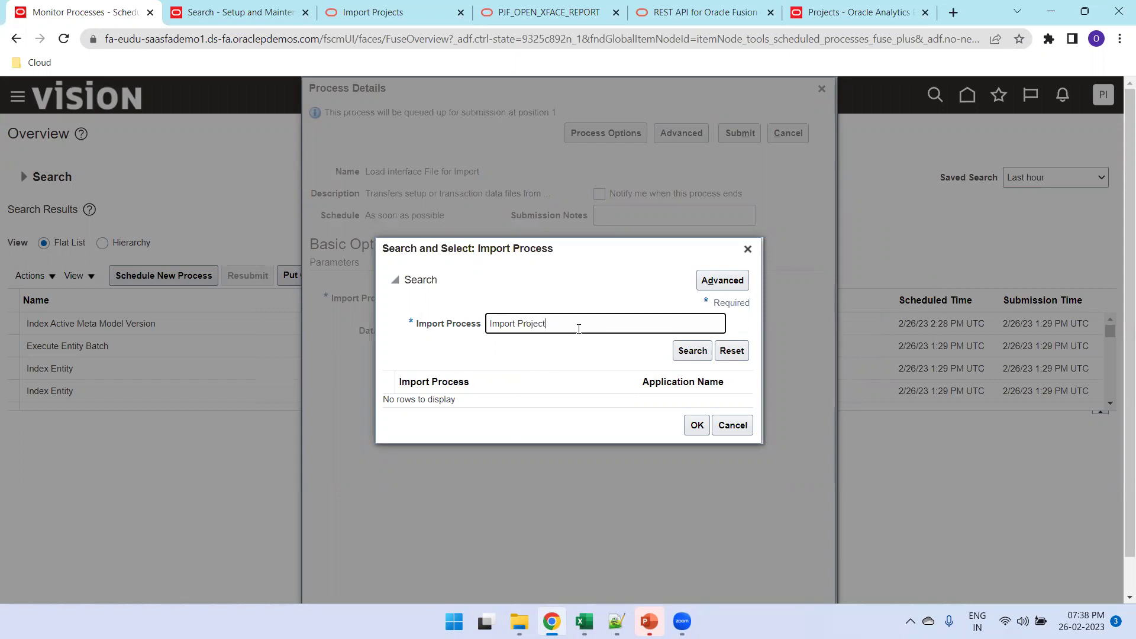
left_click(692, 349)
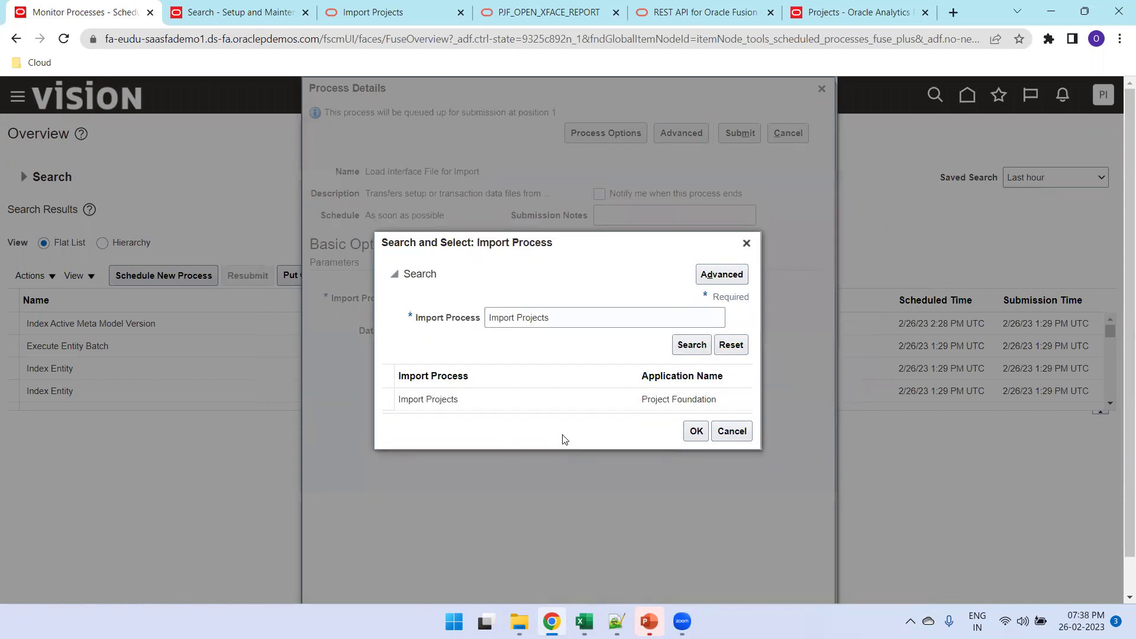
left_click(696, 431)
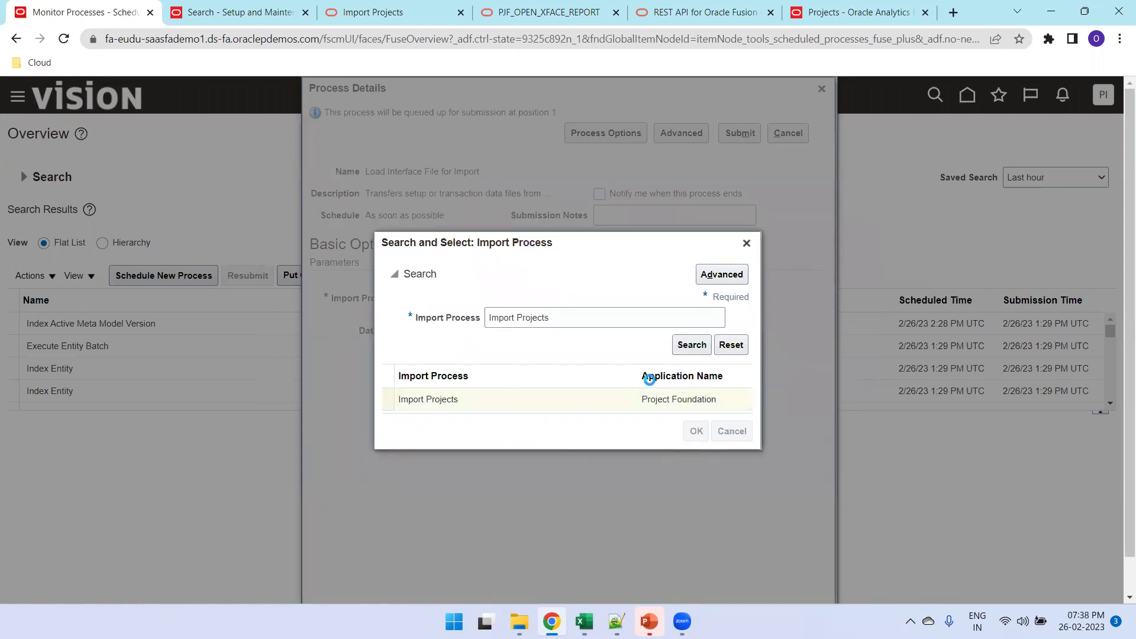
Upload PjfProjectsAllXface.Zip from the ProjectsFBDI folder as the data file and submit the load process.
left_click(588, 337)
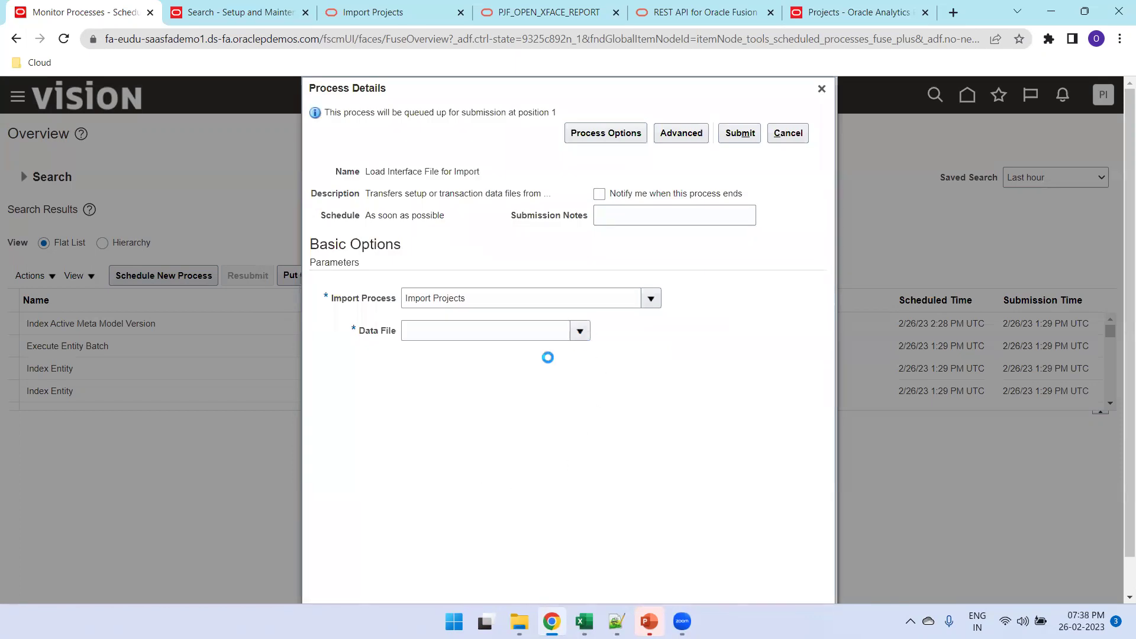
left_click(428, 379)
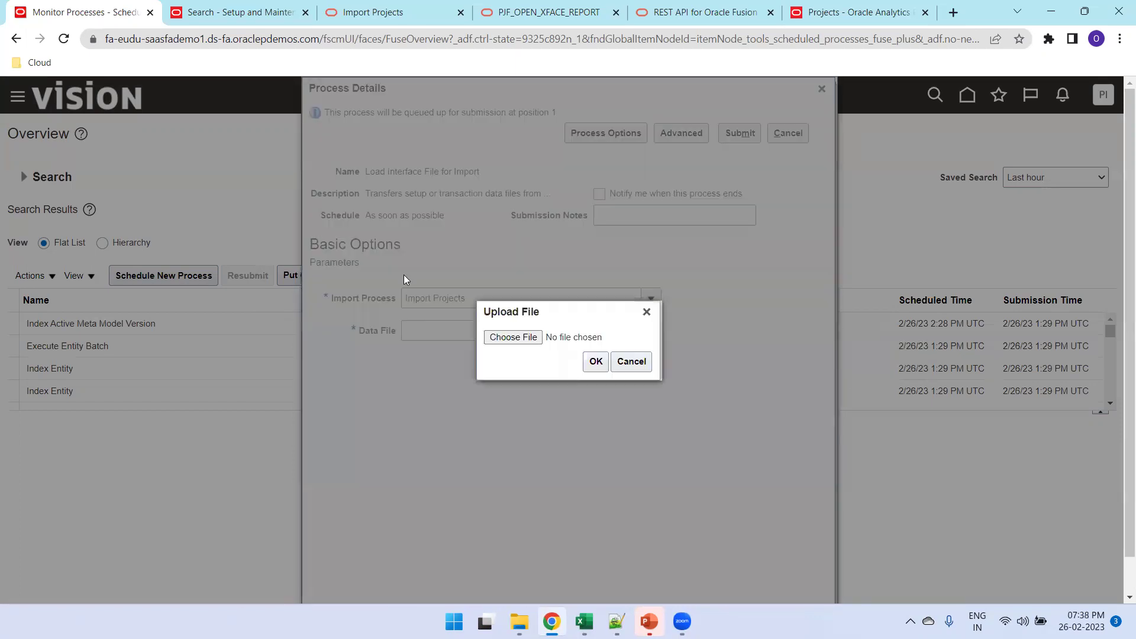
left_click(510, 336)
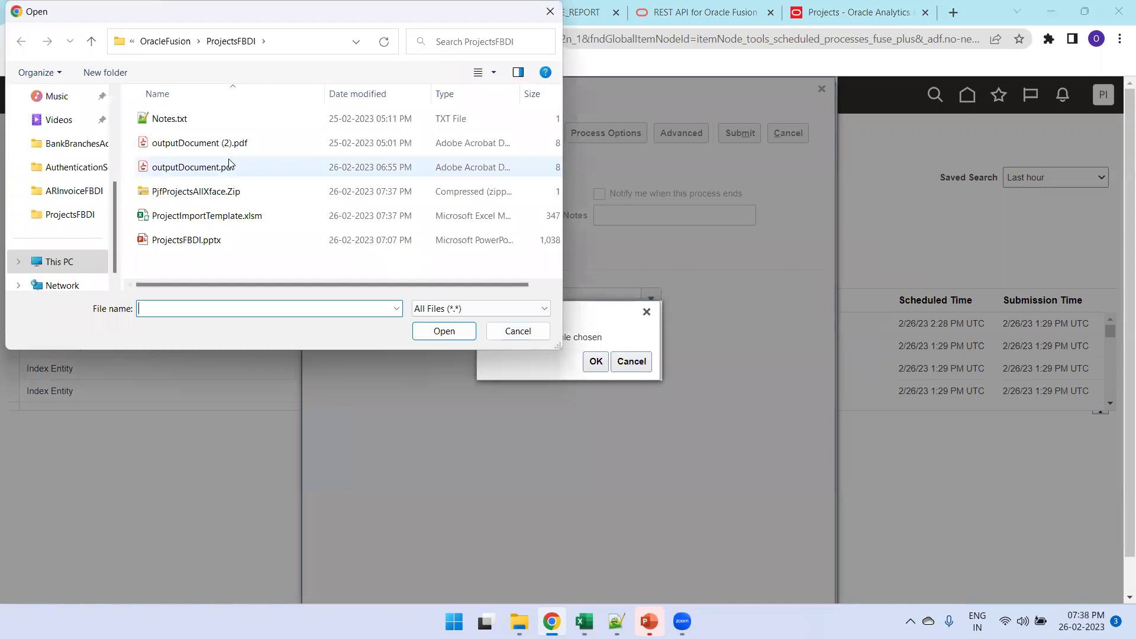
double_click(222, 191)
left_click(595, 361)
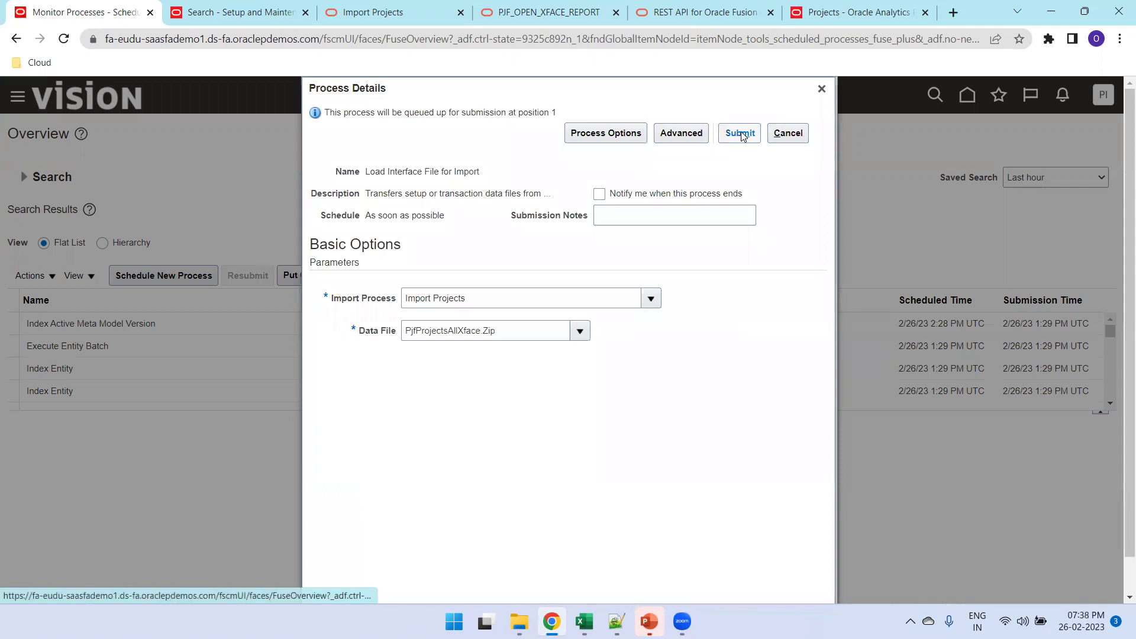
left_click(740, 132)
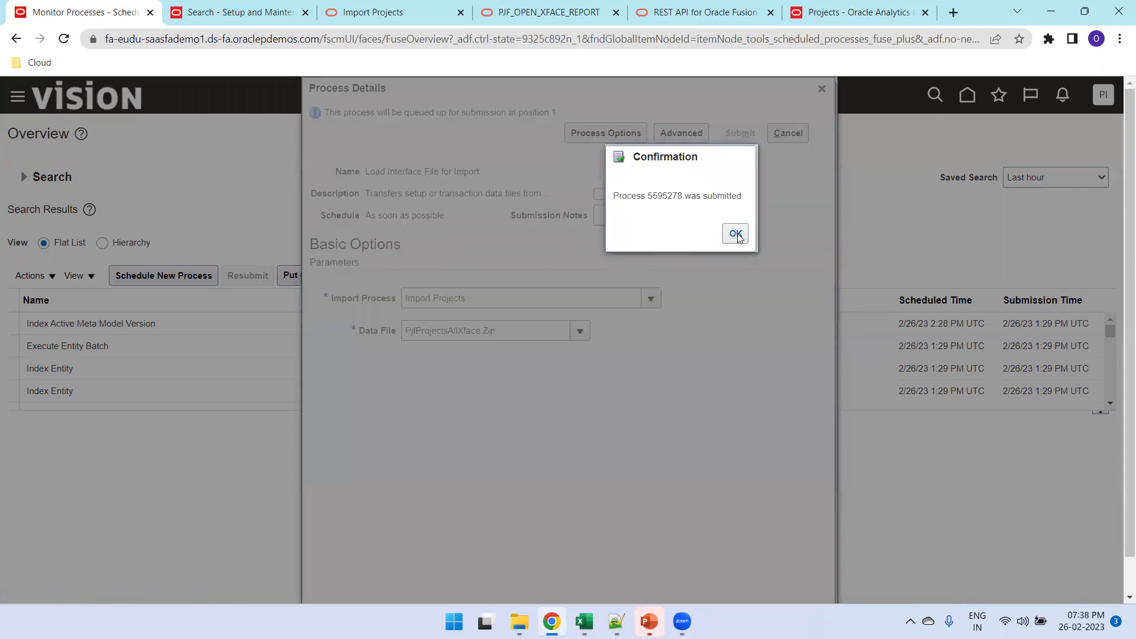
left_click(735, 234)
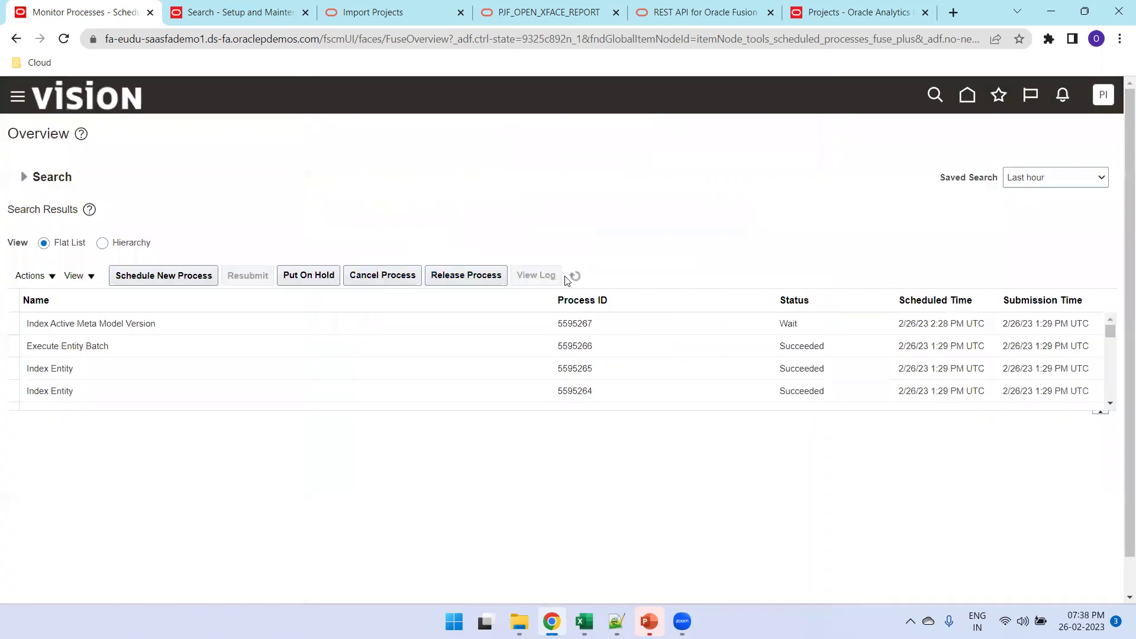
Show the process list as a hierarchy and check the status of the newest Load Interface File for Import and its child processes.
left_click(103, 244)
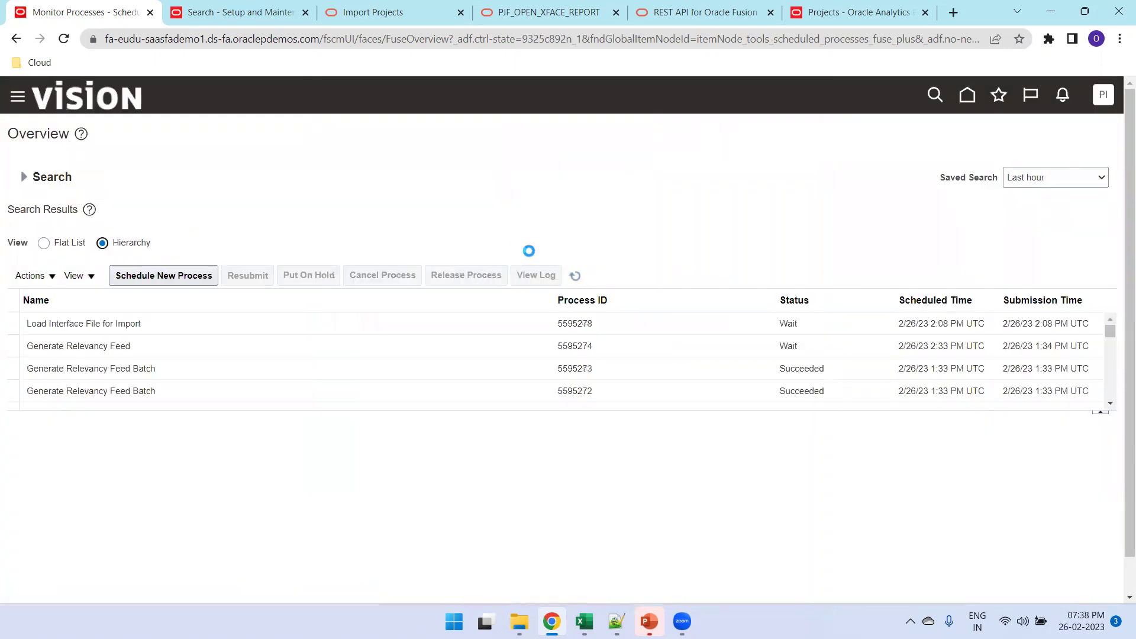
left_click(577, 276)
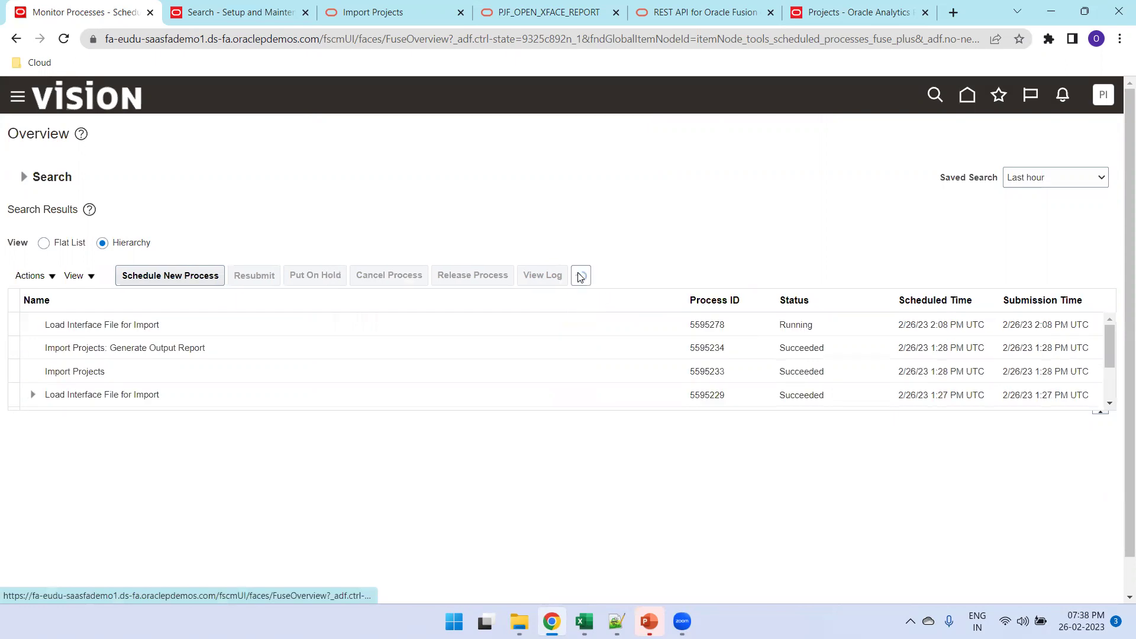
left_click(581, 275)
left_click(119, 325)
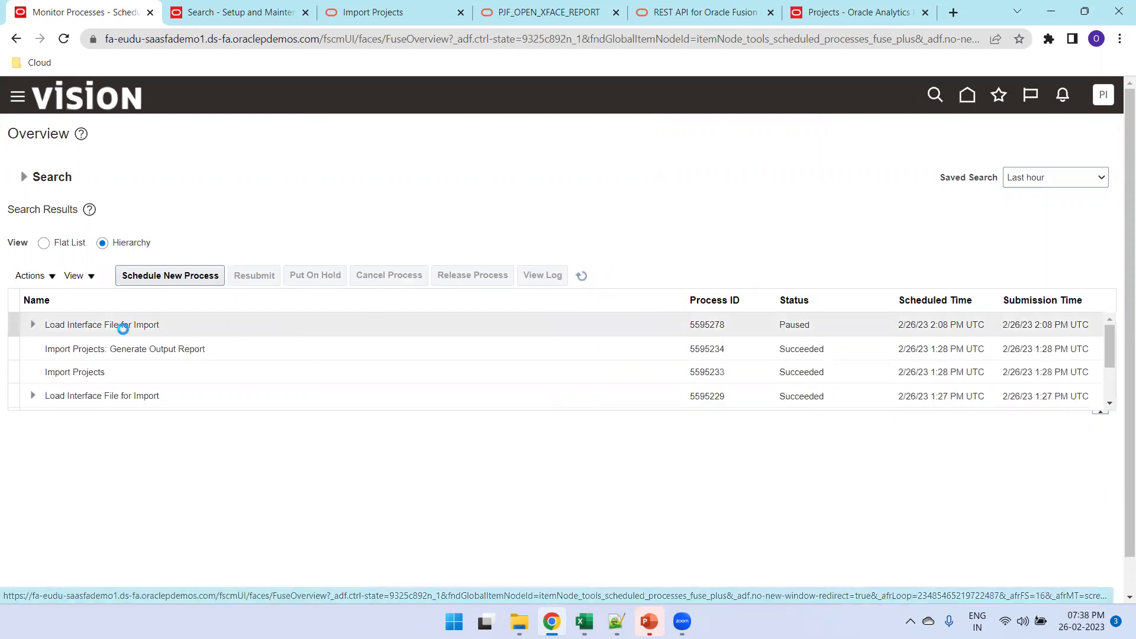
left_click(33, 325)
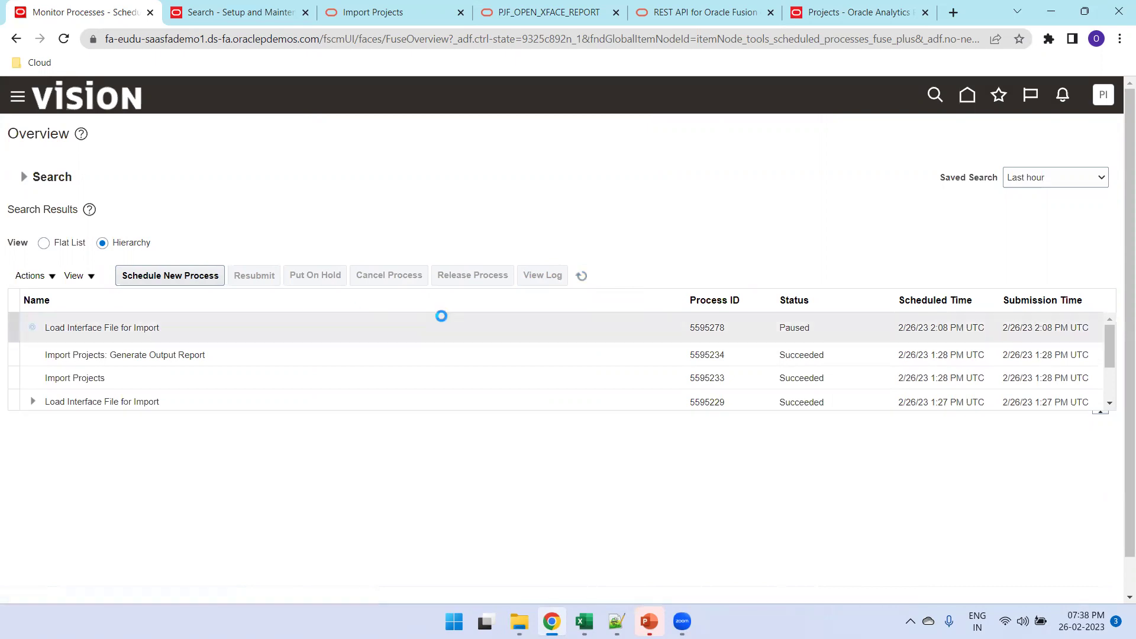
left_click_drag(275, 416, 276, 462)
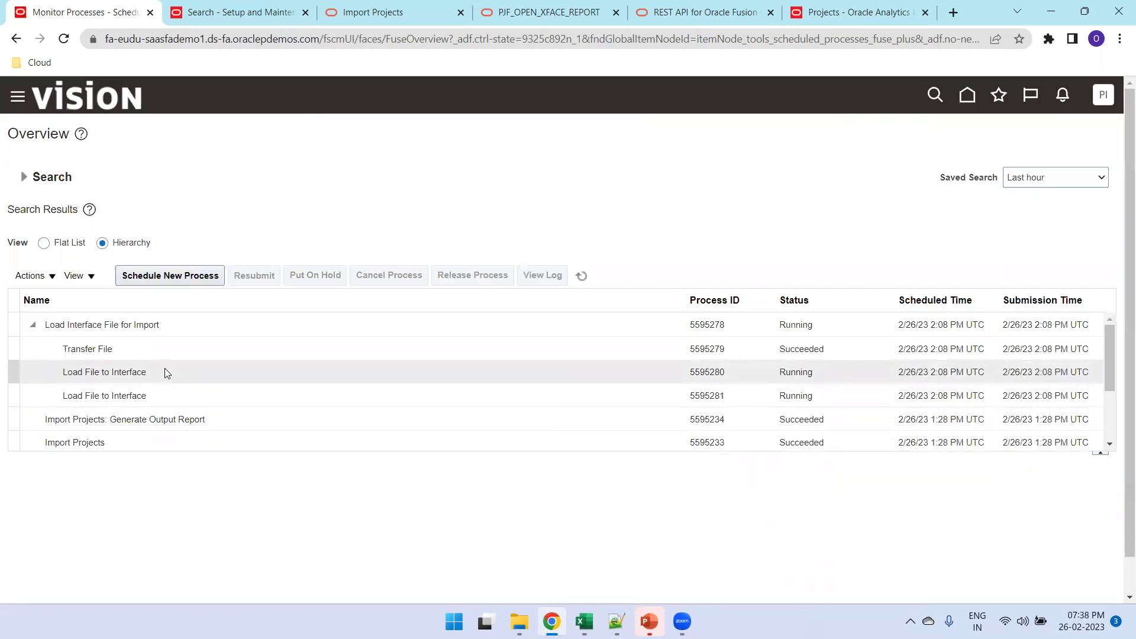
left_click(584, 276)
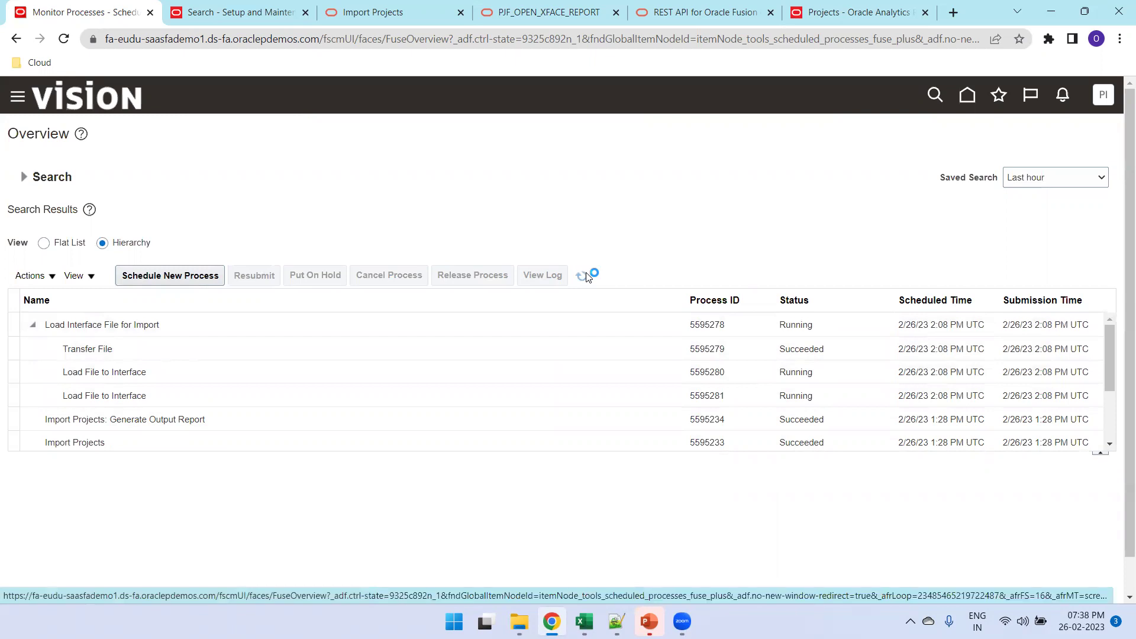
left_click(170, 276)
triple_click(508, 310)
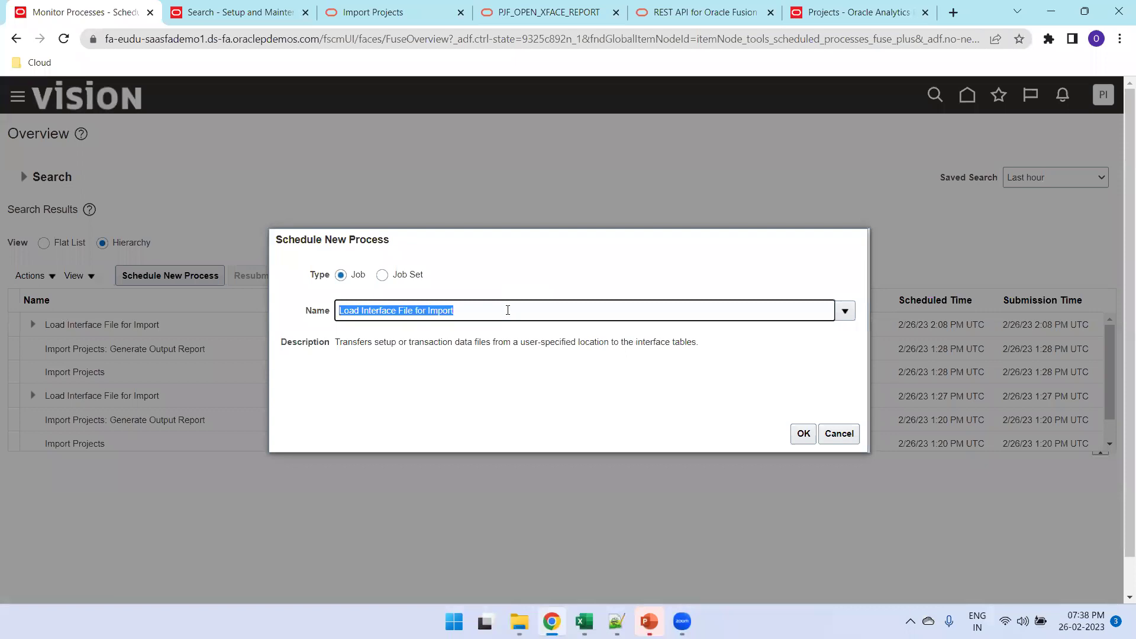
type("Import Projects")
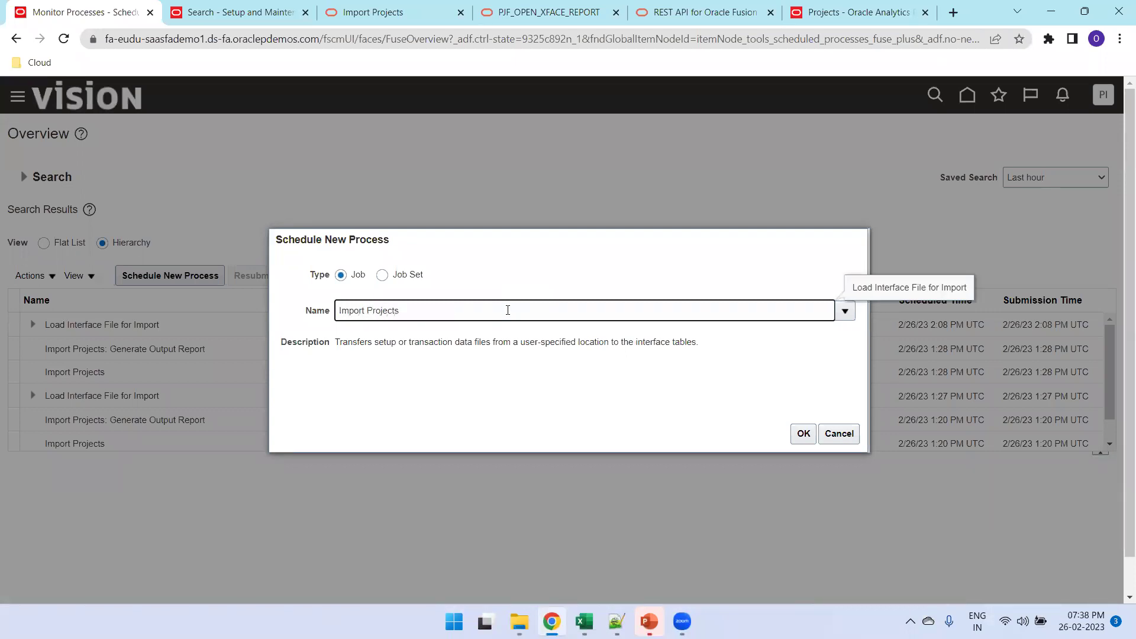
left_click(802, 437)
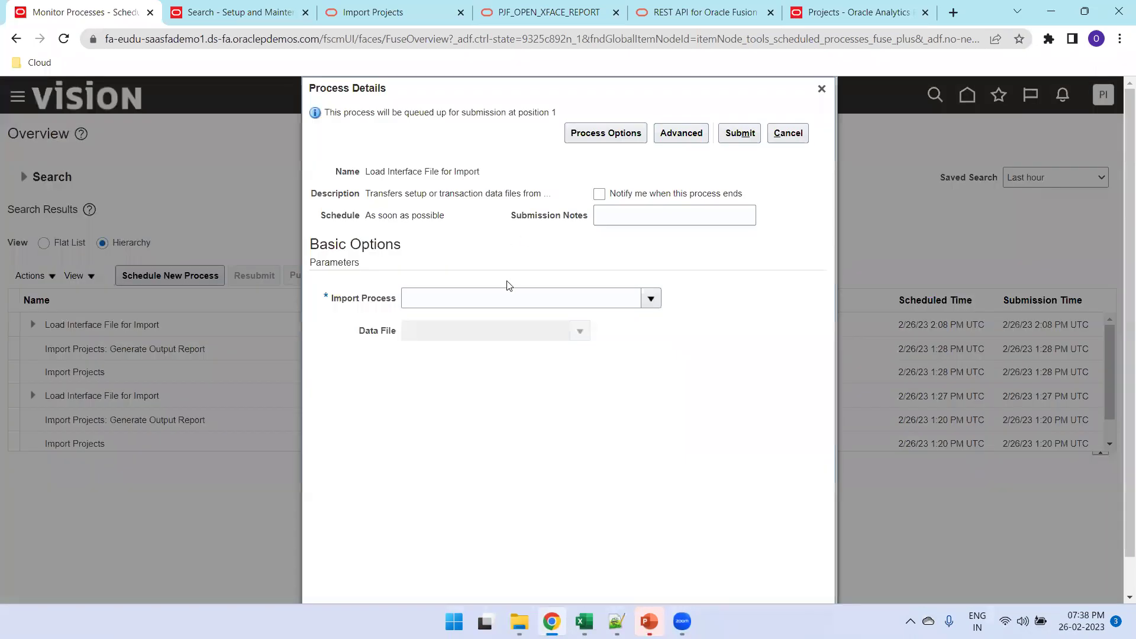
left_click(788, 135)
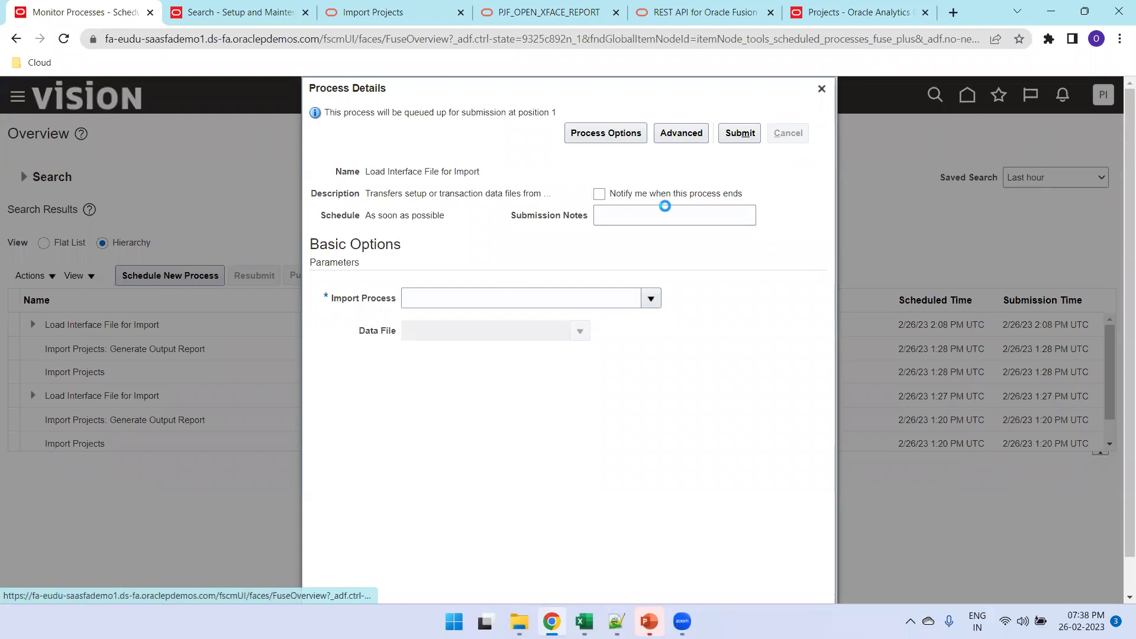
Start a new scheduled process, searching for the Import Projects job by name and selecting it.
left_click(200, 275)
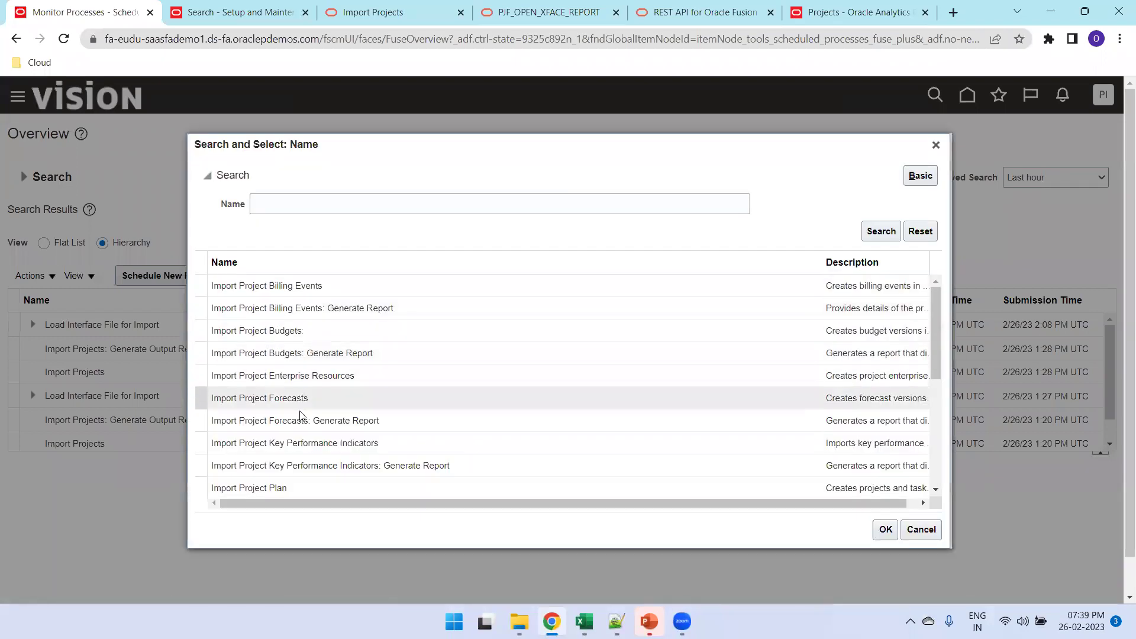
scroll(296, 473, "down", 3)
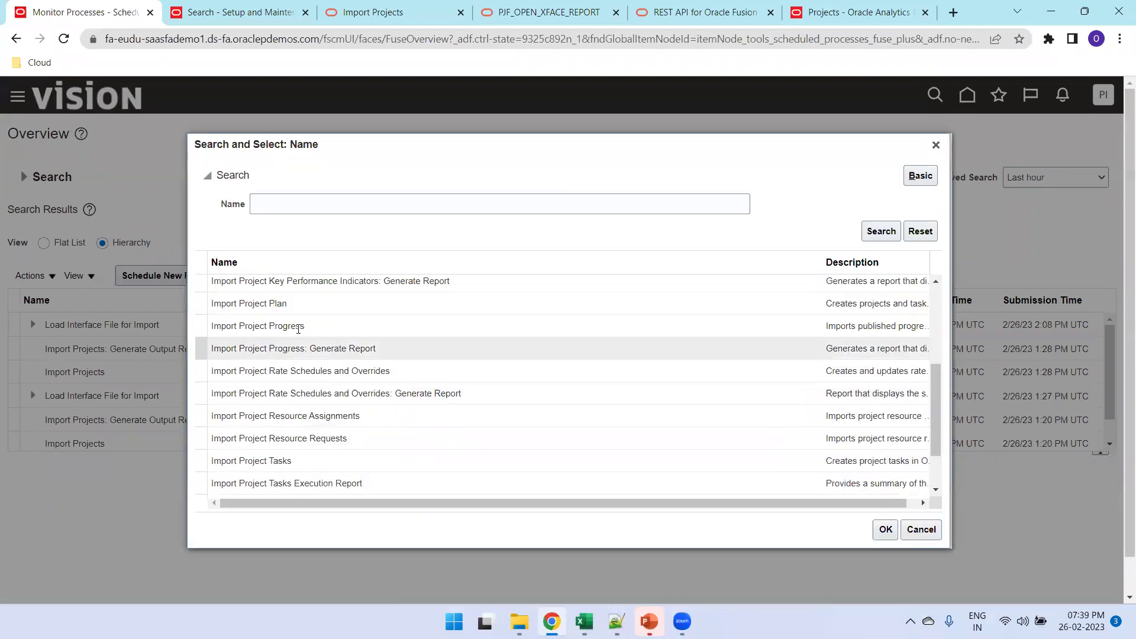
left_click(301, 202)
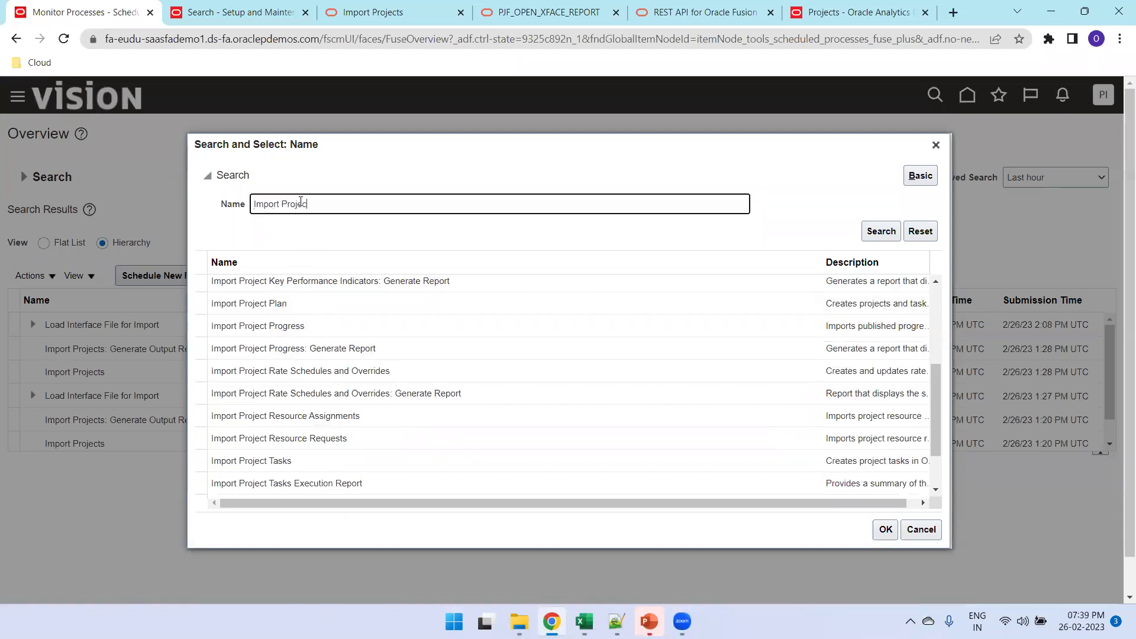
left_click(865, 232)
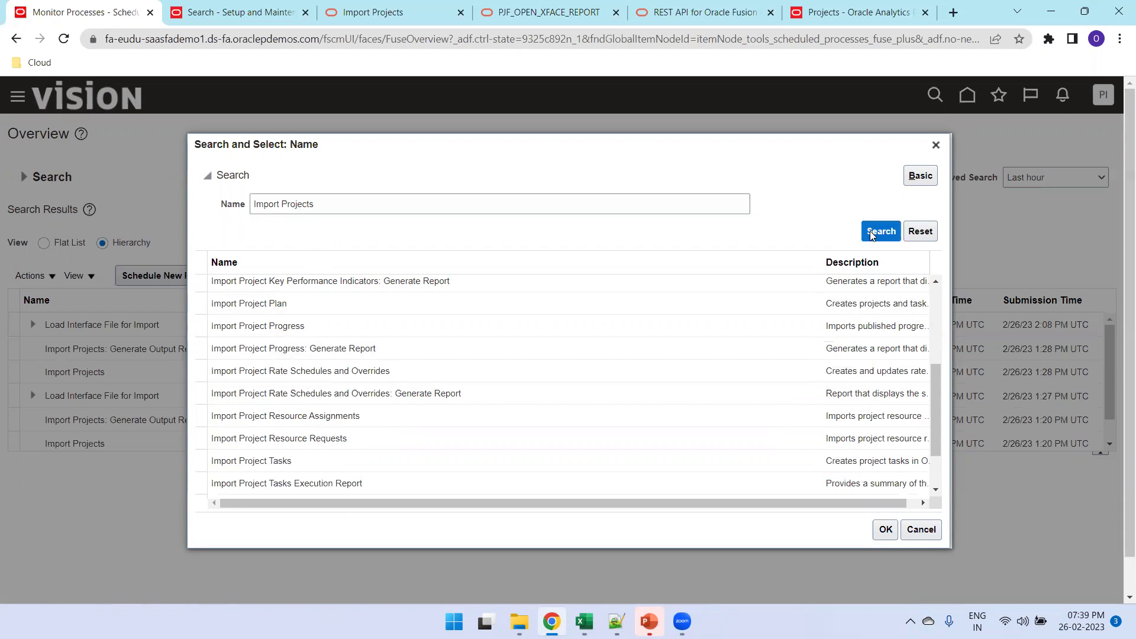
left_click(319, 381)
left_click(885, 437)
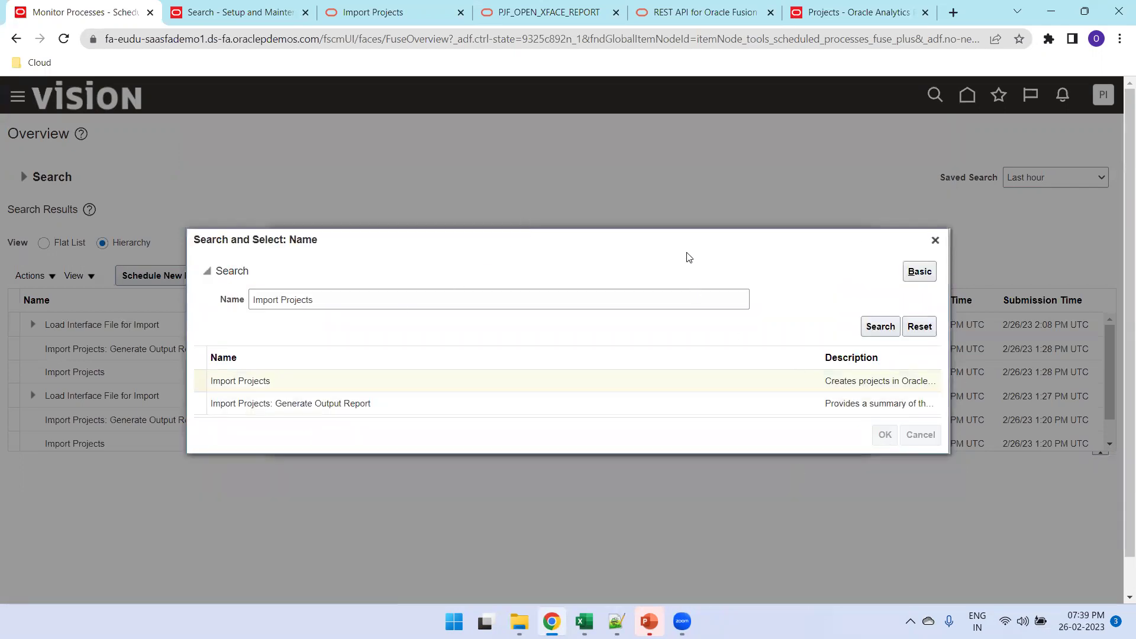
left_click(803, 434)
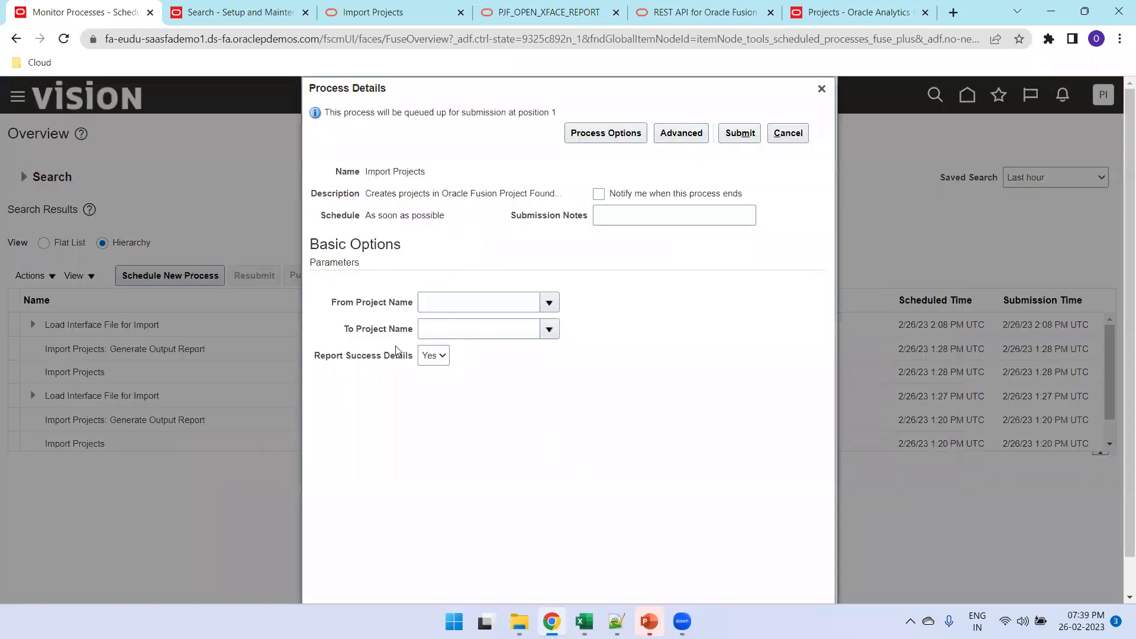
Submit the Import Projects process with Report Success Details set to Yes.
left_click(429, 357)
left_click(376, 371)
left_click_drag(327, 359, 396, 360)
left_click(382, 390)
left_click(734, 133)
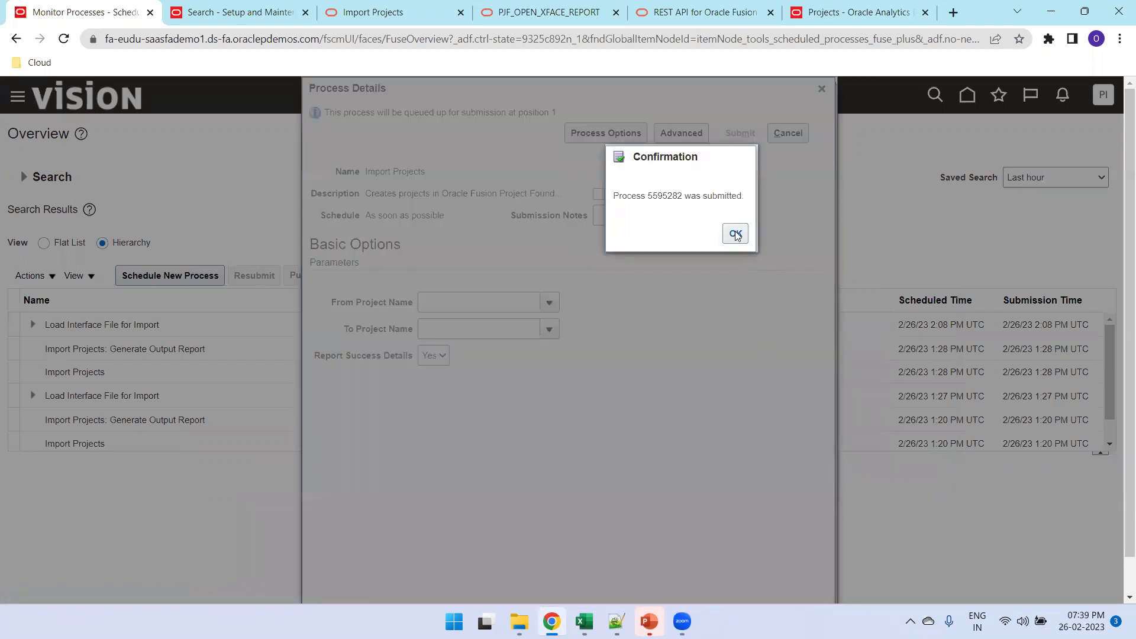
Dismiss the submission confirmation and refresh the process list to check the Import Projects job's status.
left_click(741, 236)
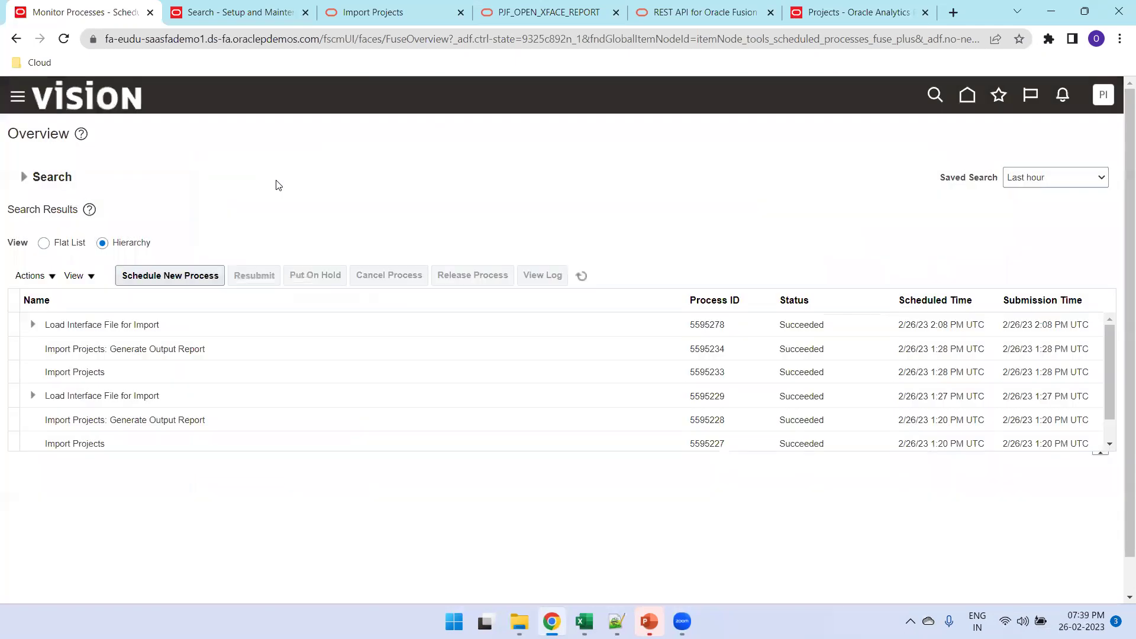
left_click(582, 276)
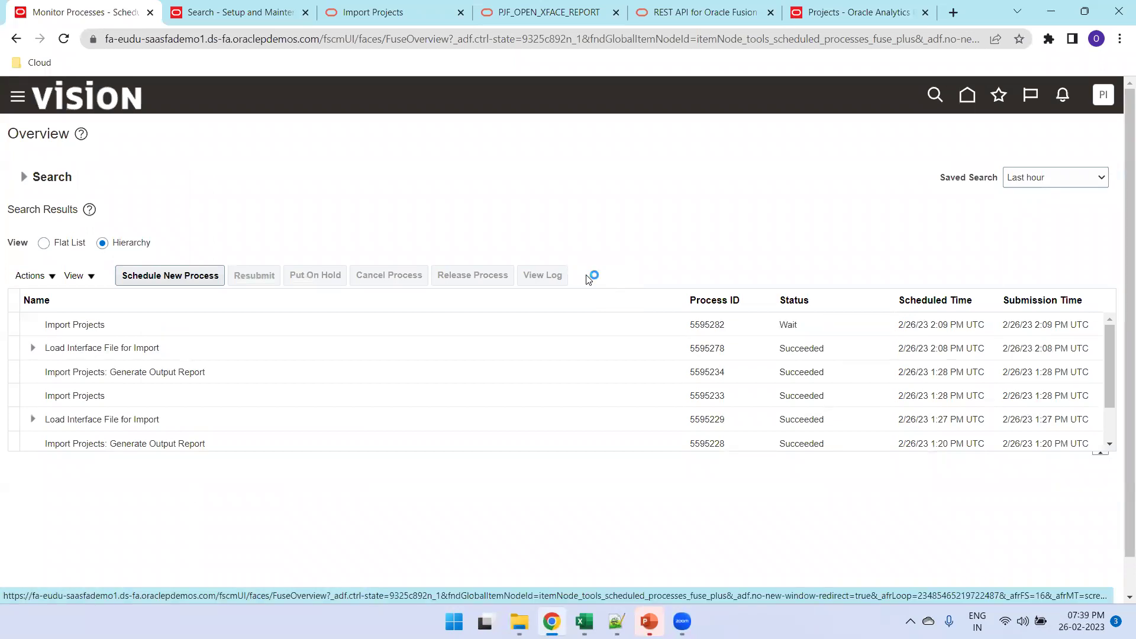
left_click(583, 276)
left_click(587, 278)
Switch to the other Fusion browser tab, return to the home page and open Project Financial Management under Projects.
left_click(258, 13)
left_click(1089, 95)
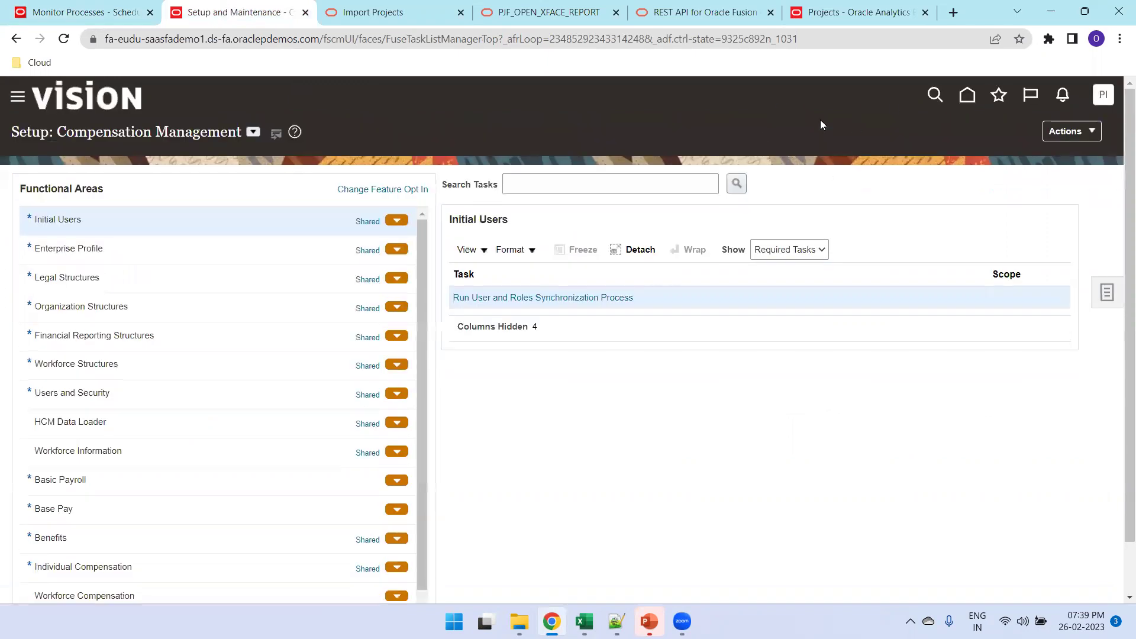
left_click(967, 98)
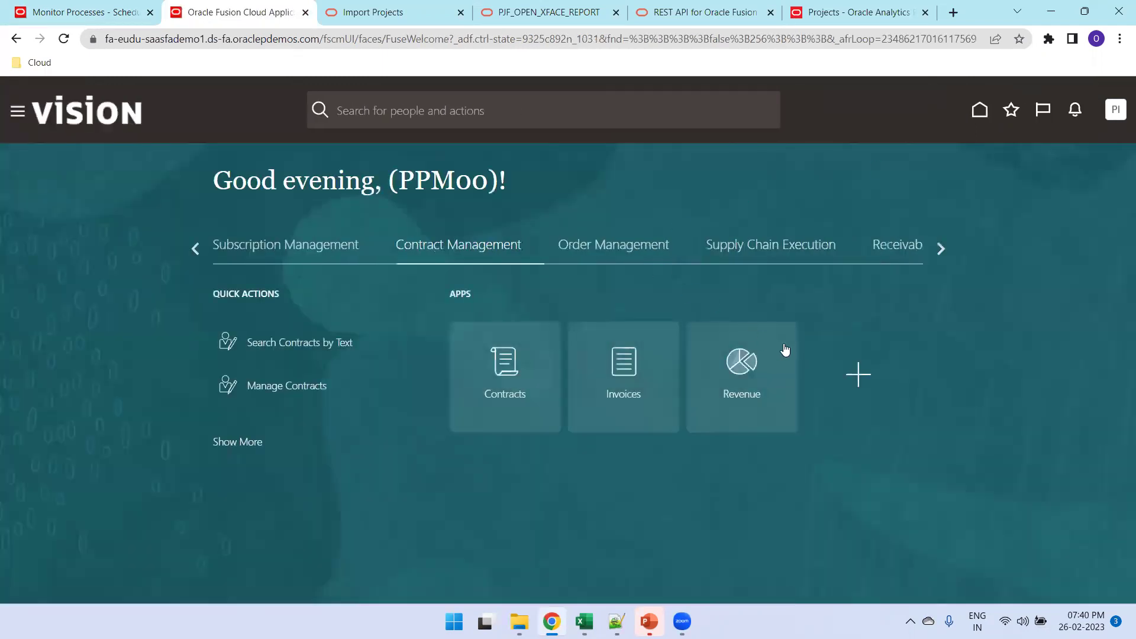
left_click(935, 249)
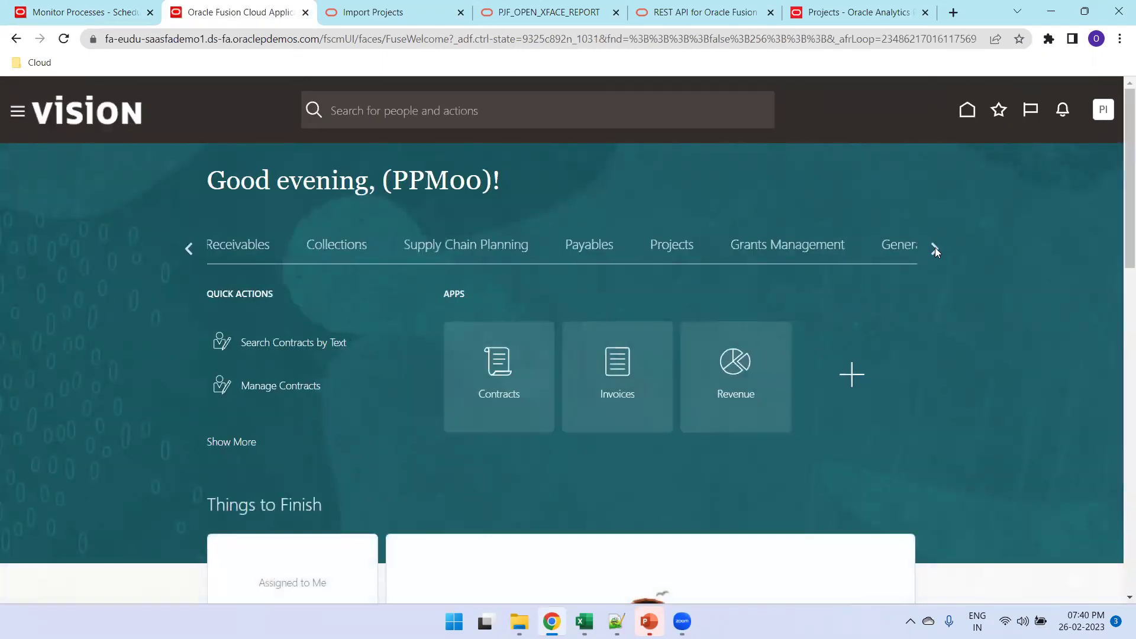
left_click(673, 247)
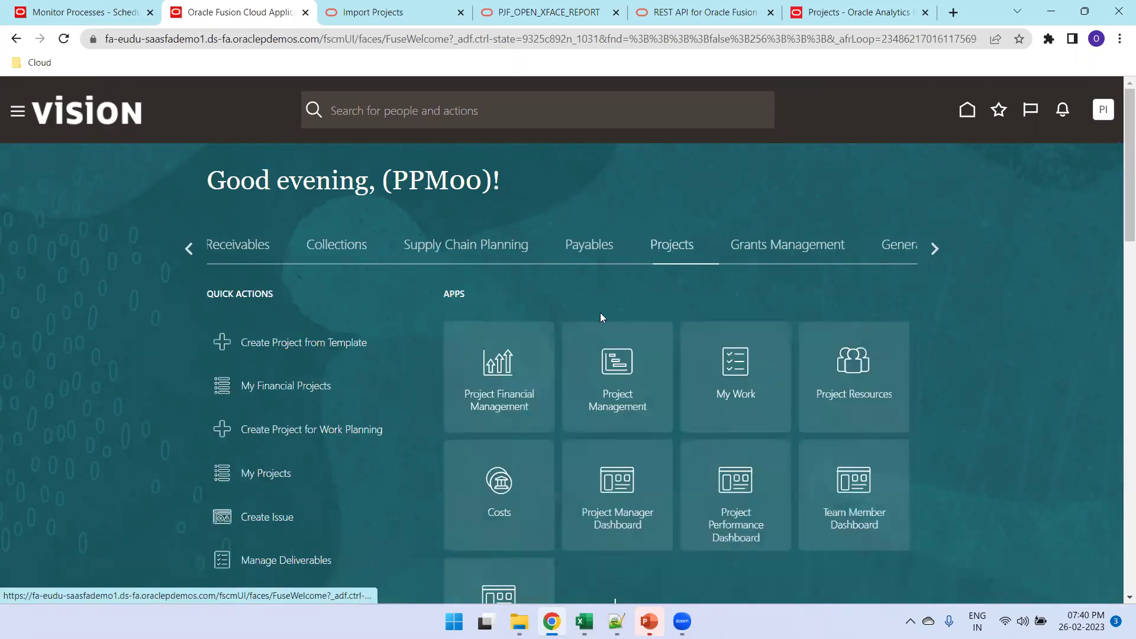
left_click(502, 361)
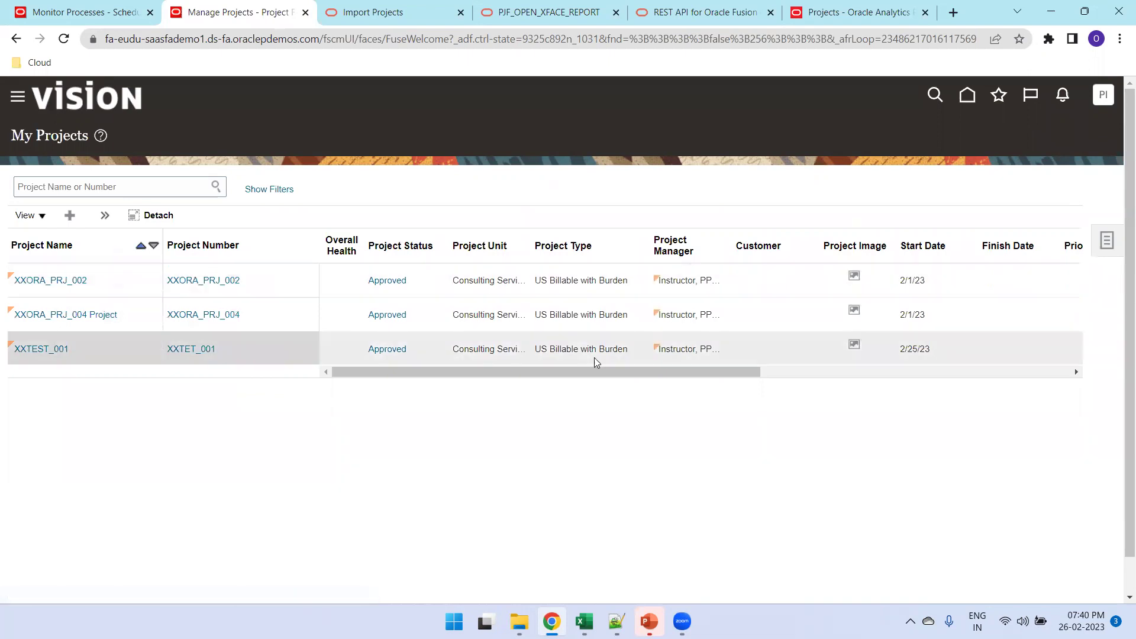
Start opening a project from My Projects and check the imported project's name in the ProjectImportTemplate.xlsm workbook in Excel.
left_click(1107, 240)
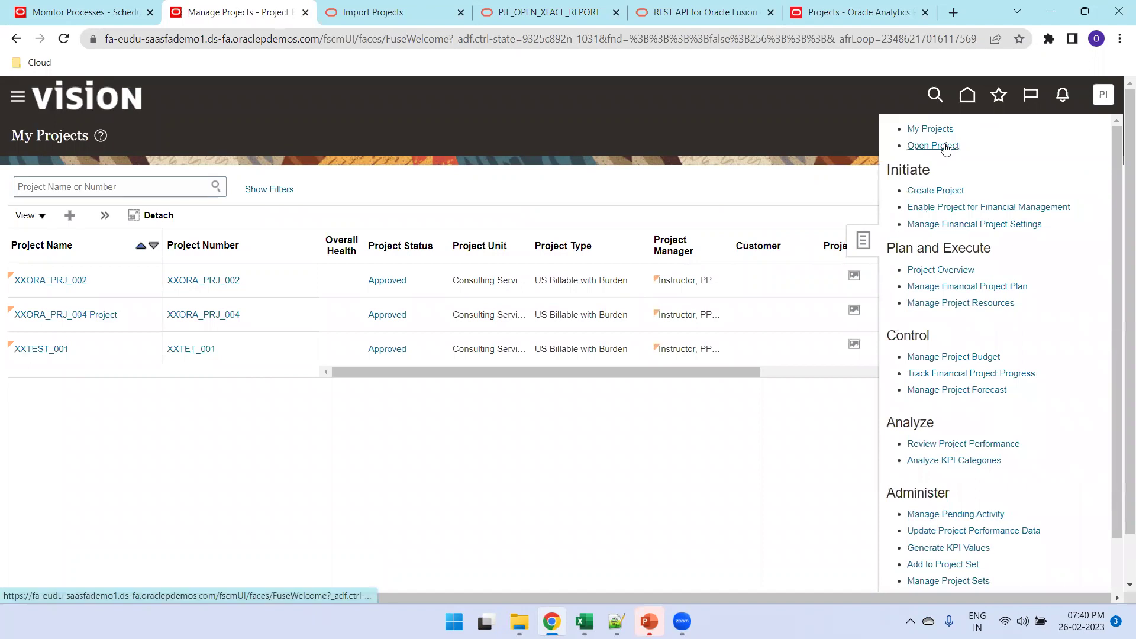
left_click(946, 148)
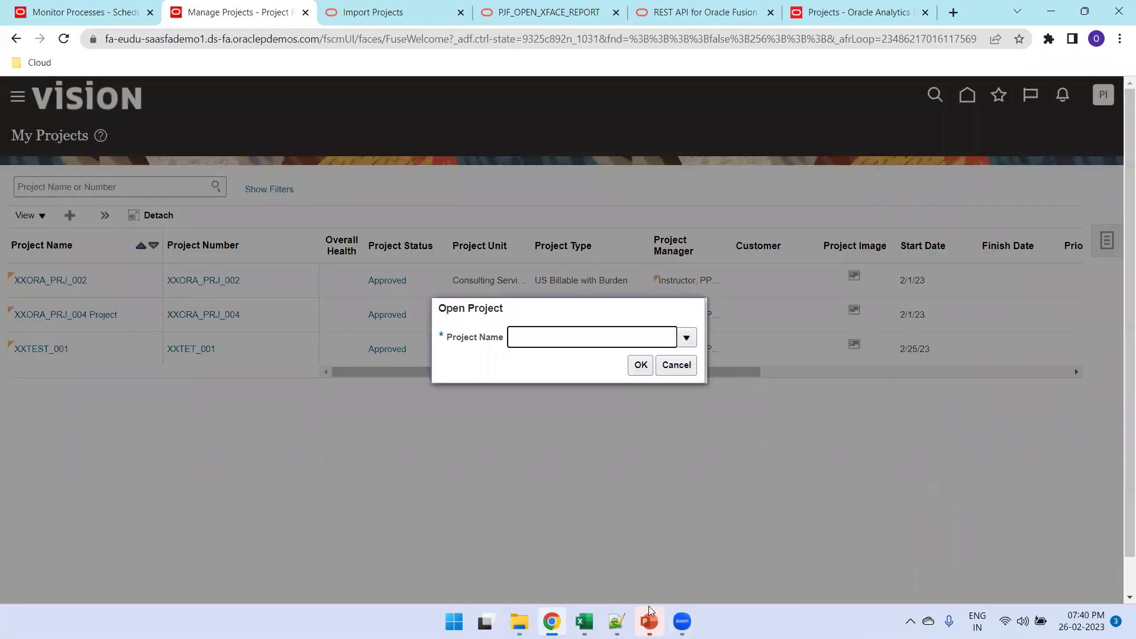
left_click(584, 621)
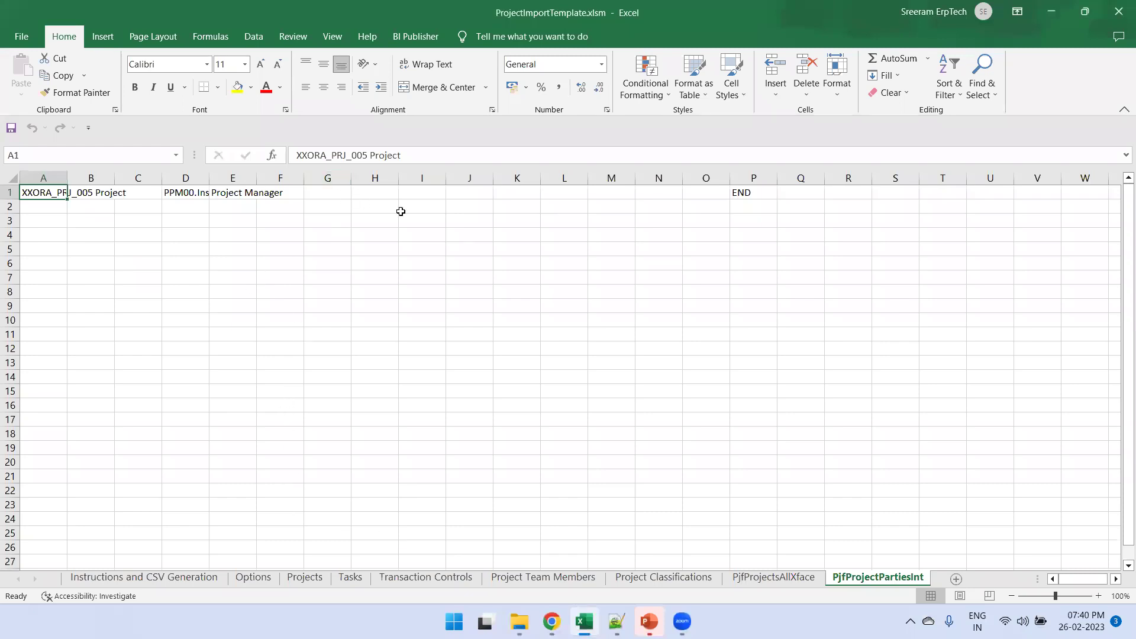
key("alt+Tab")
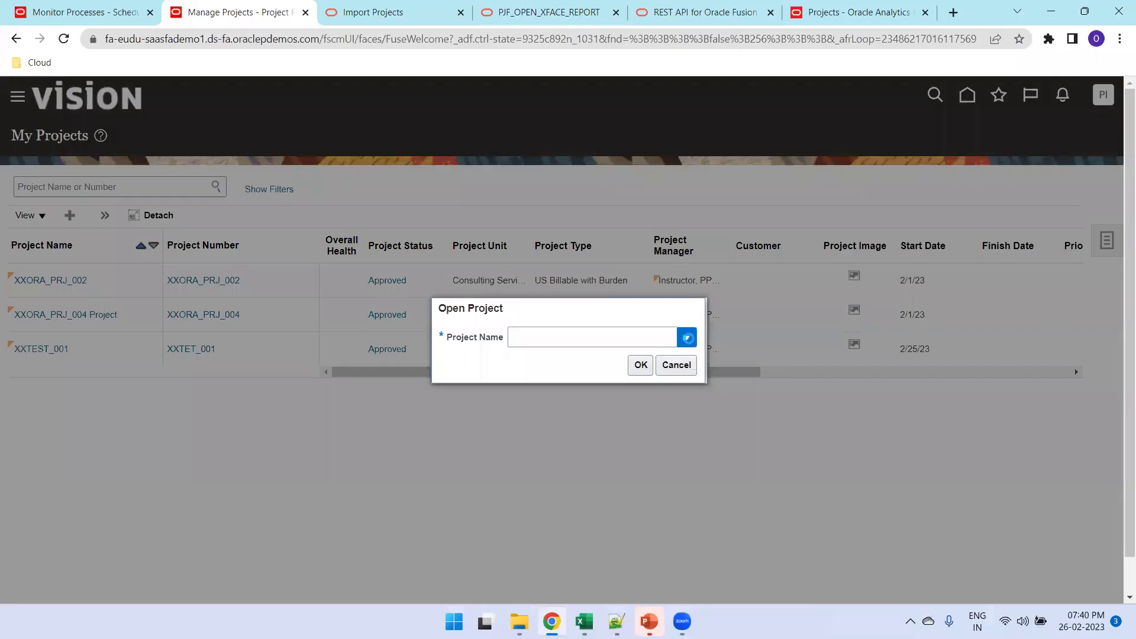
Search the project names for XX, select XXORA_PRJ_005 Project and open it.
left_click(534, 431)
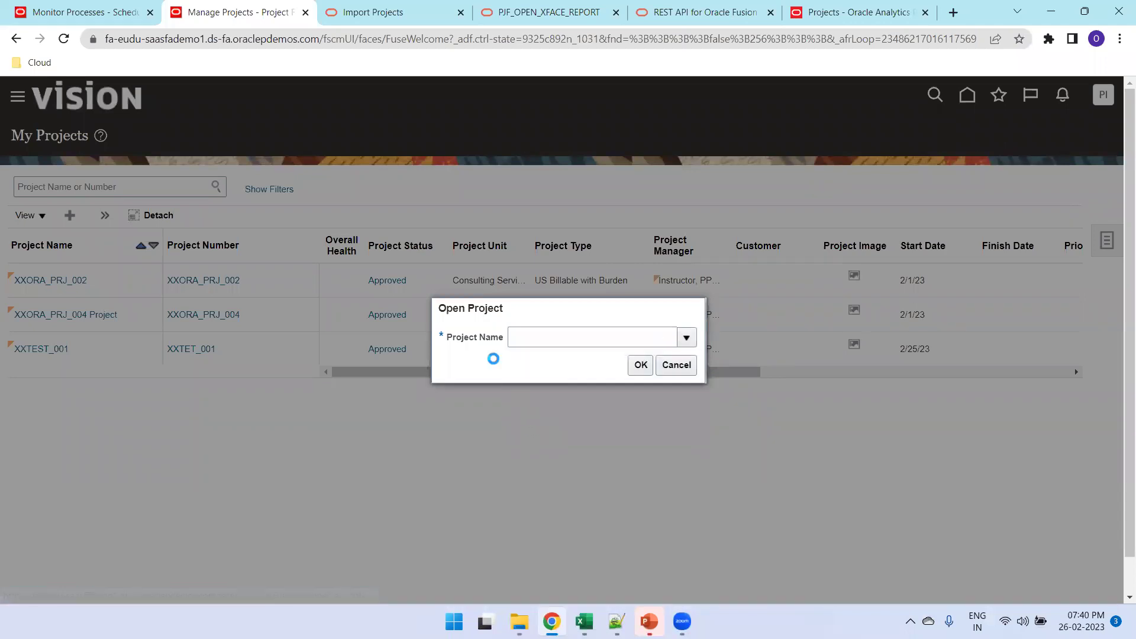
type("CC")
key("ctrl+a")
type("XX")
left_click(718, 371)
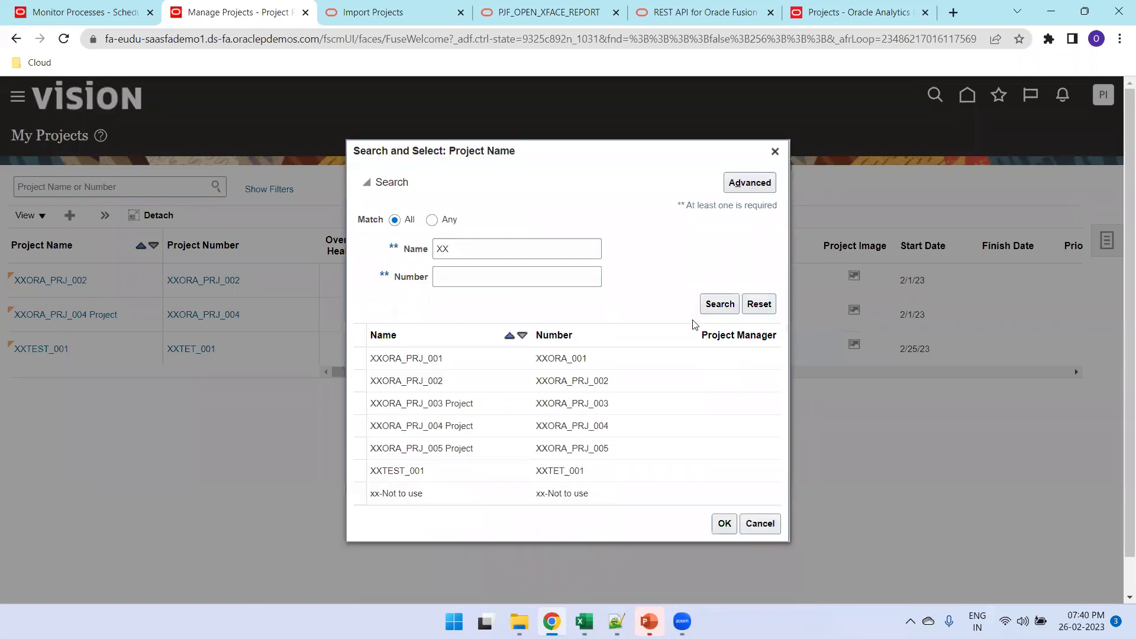
left_click(462, 450)
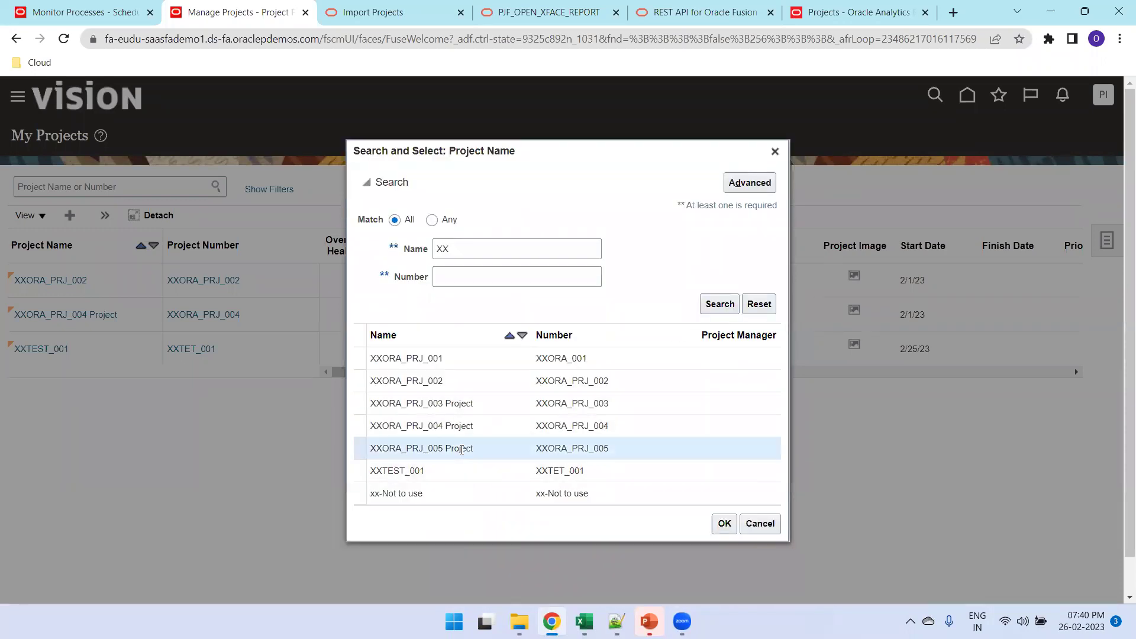
left_click(723, 526)
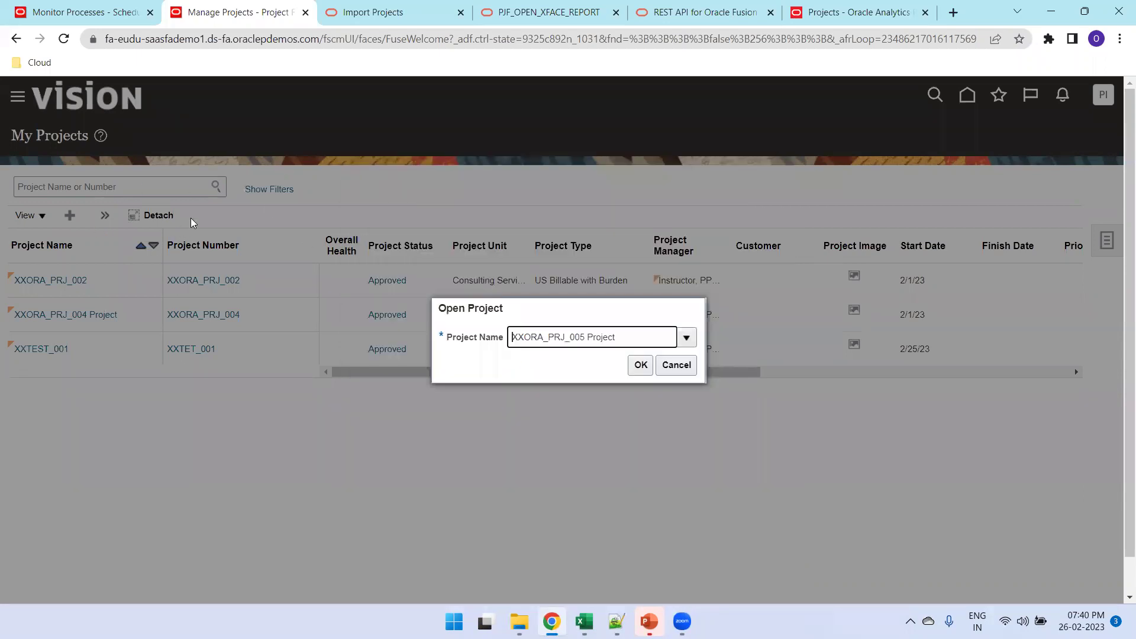
left_click(631, 367)
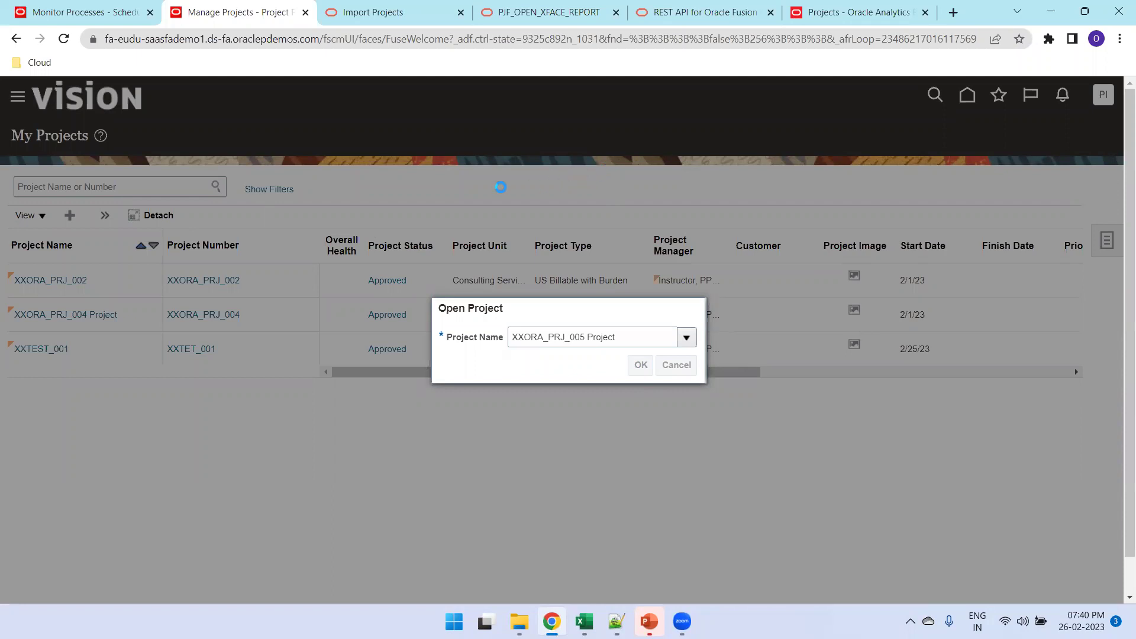
Return to the scheduled processes, refresh the list and show the details of the newest Import Projects: Generate Output Report process.
left_click(118, 13)
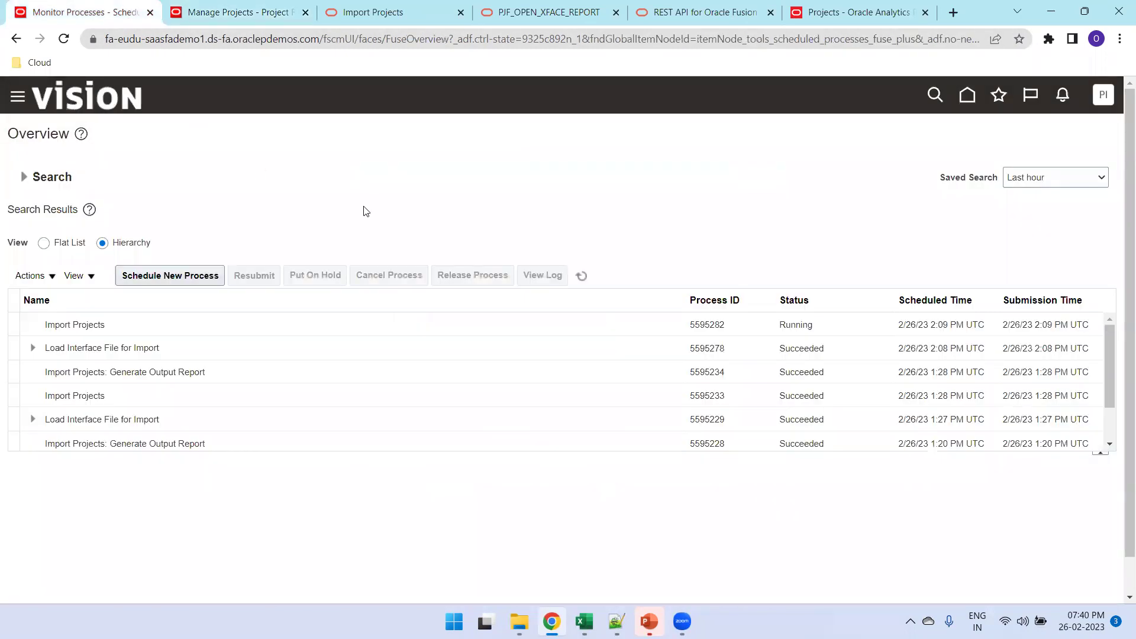
left_click(583, 276)
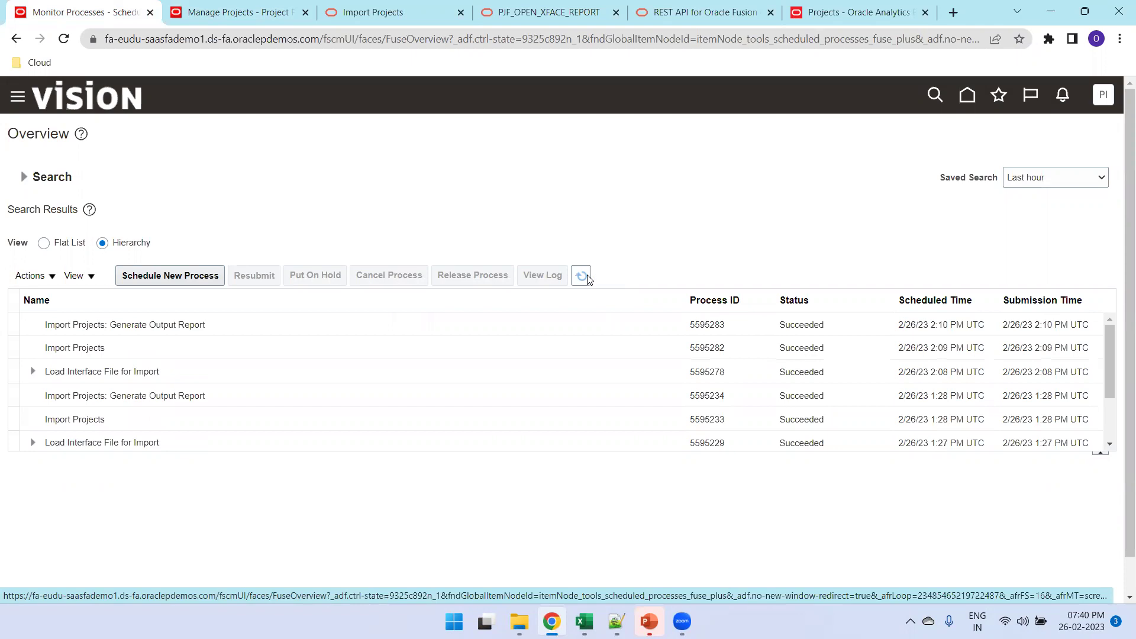
left_click(233, 330)
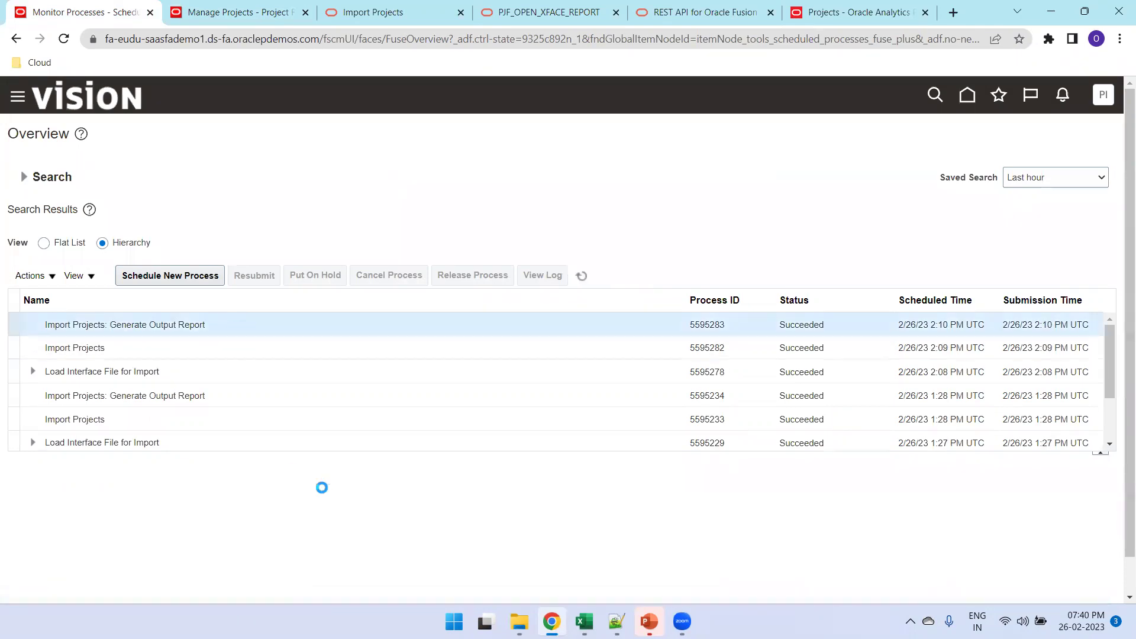
scroll(322, 492, "down", 4)
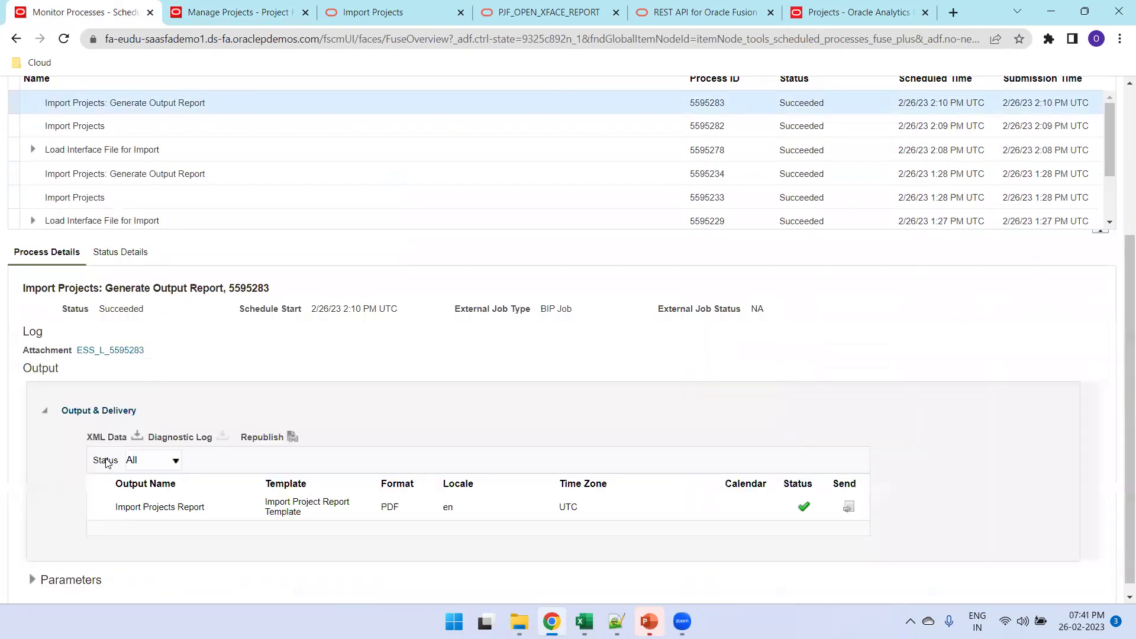
Open the Import Projects Report output, save it as outputDocument (1).pdf in the ProjectsFBDI folder and open the saved file.
left_click(143, 497)
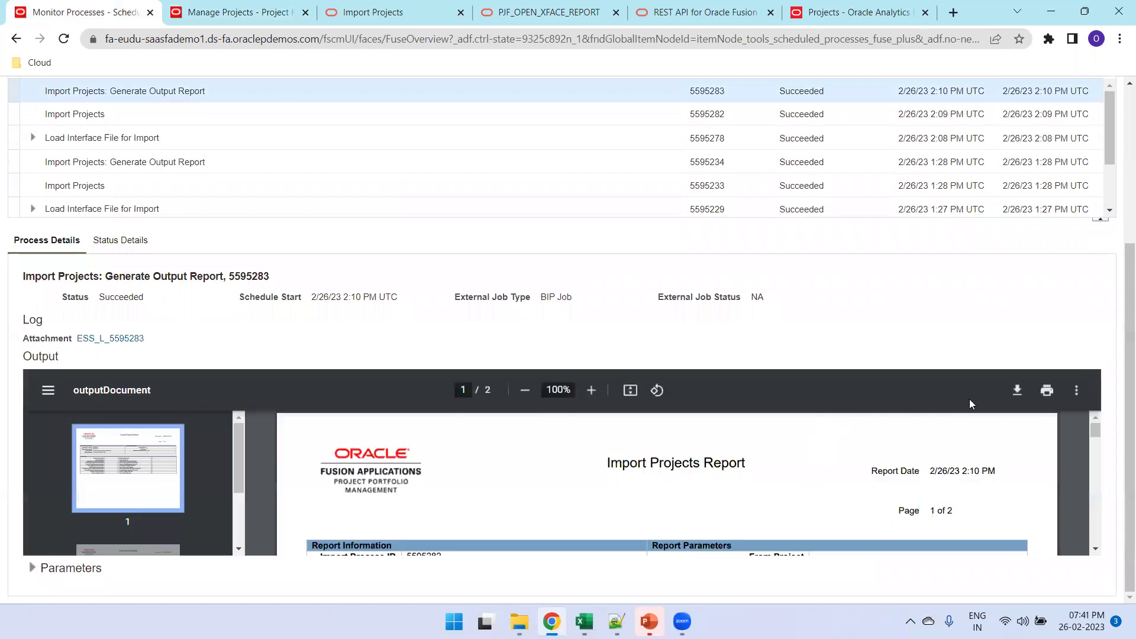
left_click(1017, 390)
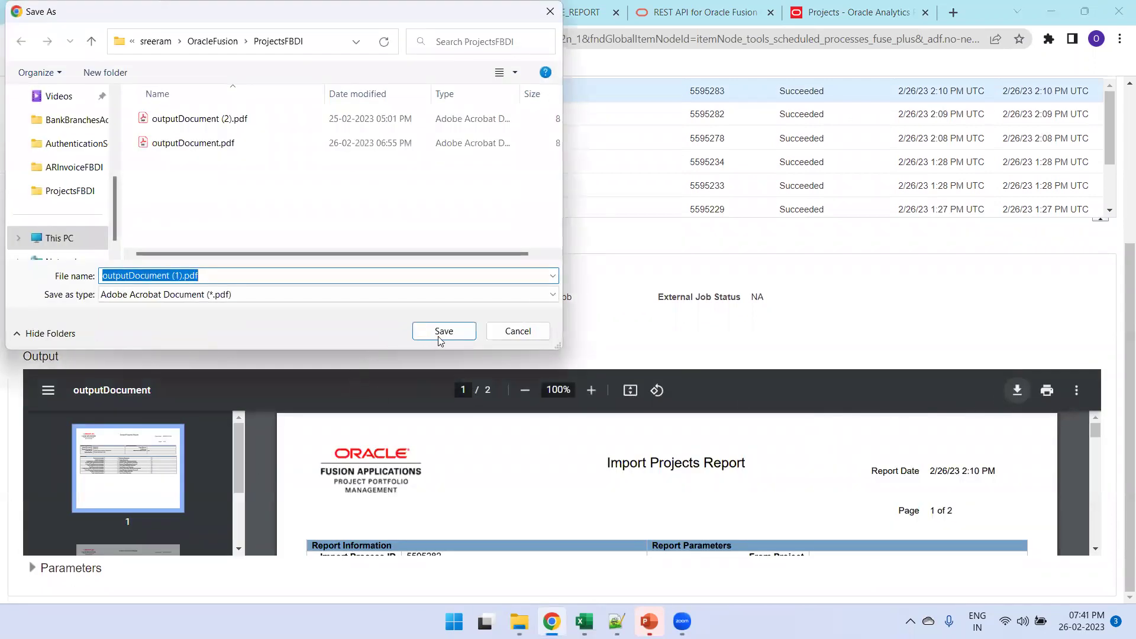
left_click(444, 331)
left_click(83, 580)
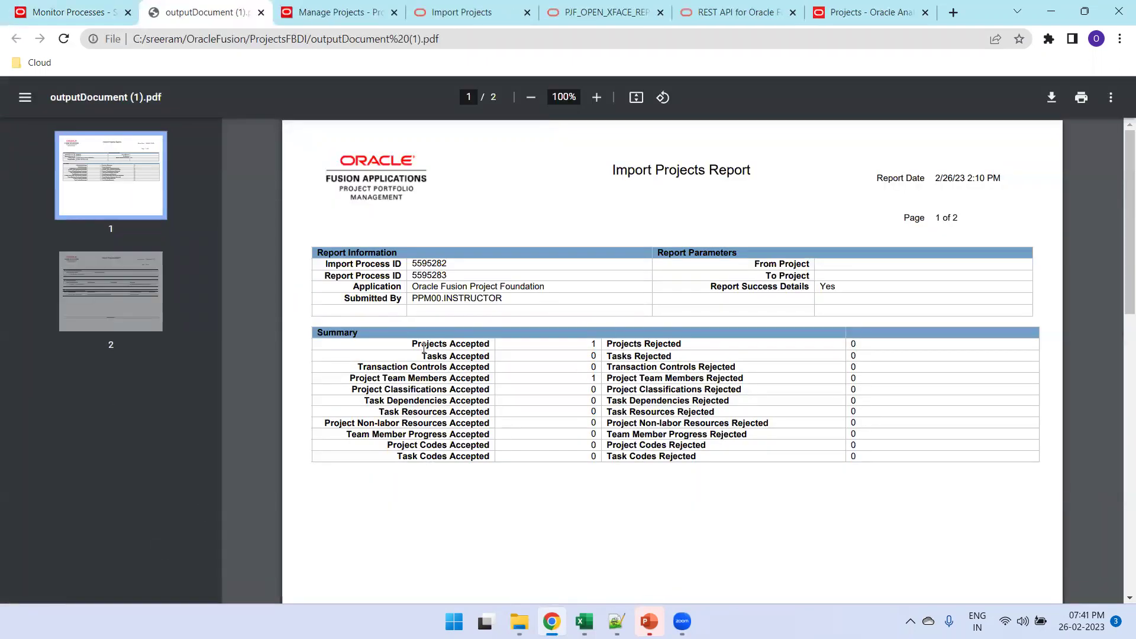
Examine the report's accepted projects, task warnings and imported team members, and compare them with the XXORA_PRJ_005 Project overview page.
left_click_drag(420, 346, 502, 348)
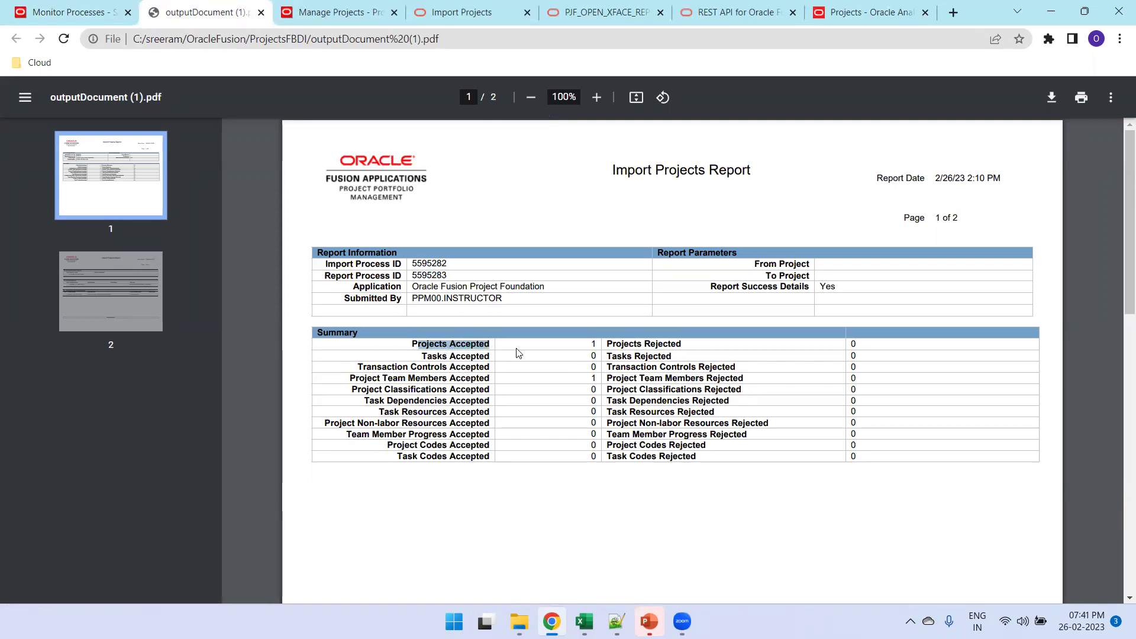
left_click_drag(404, 379, 537, 383)
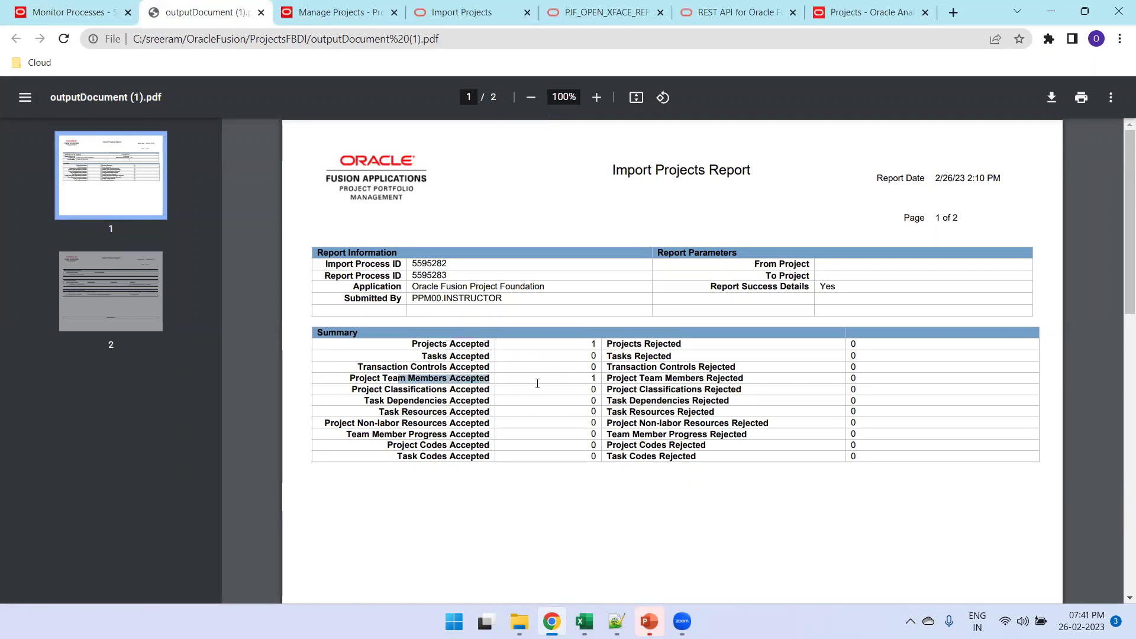
scroll(538, 388, "down", 10)
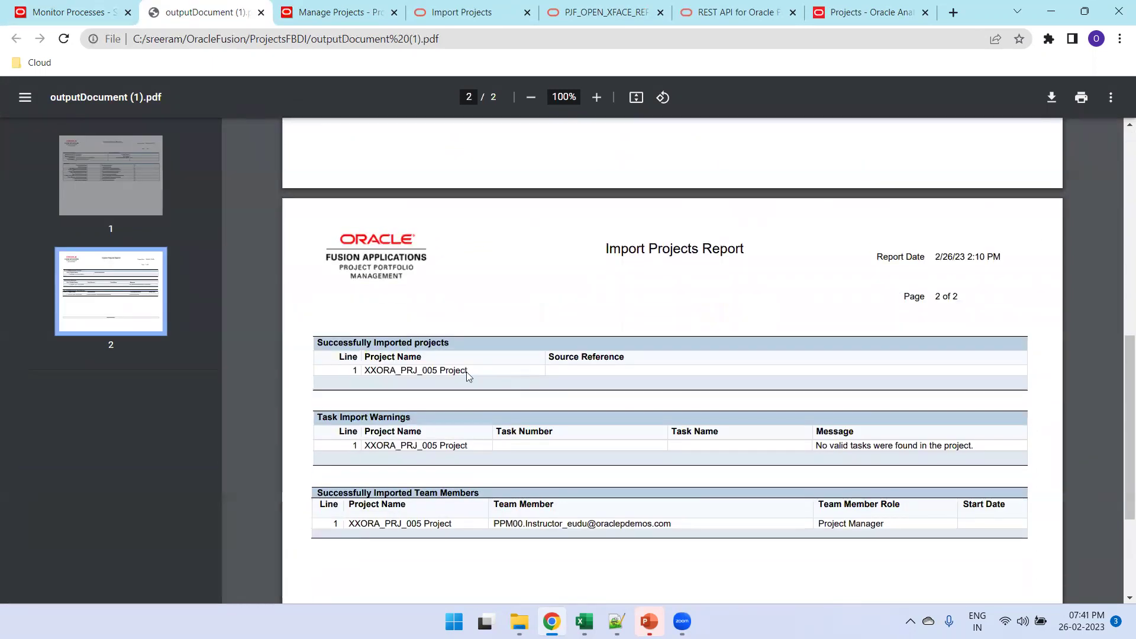
left_click_drag(375, 320, 492, 315)
left_click_drag(384, 391, 454, 393)
scroll(441, 393, "down", 2)
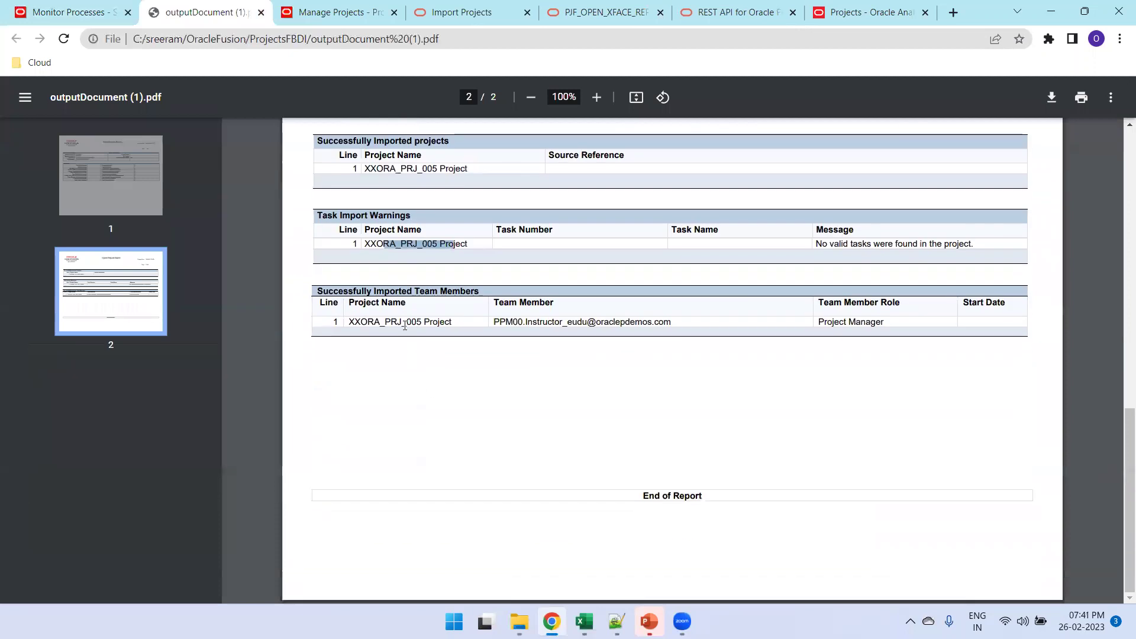
left_click_drag(874, 322, 525, 336)
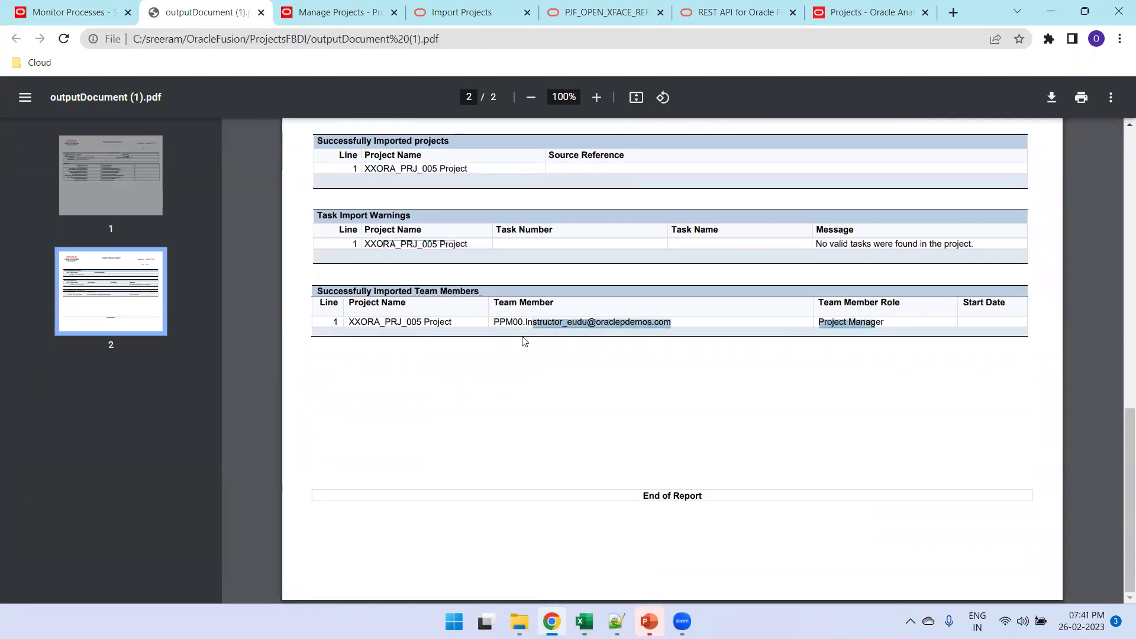
left_click(335, 18)
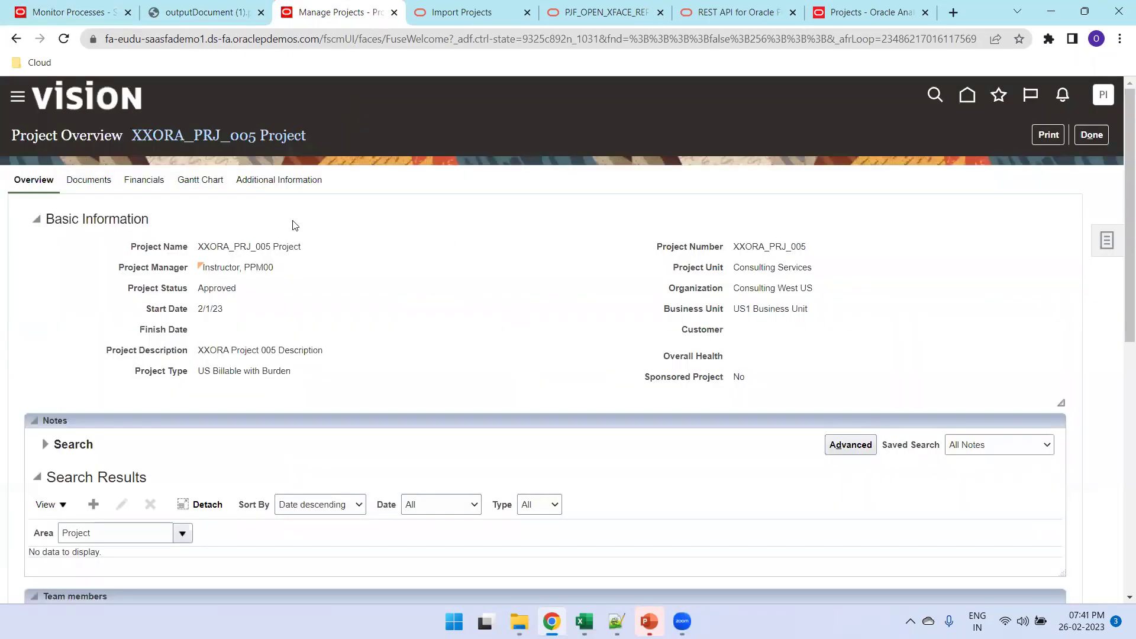
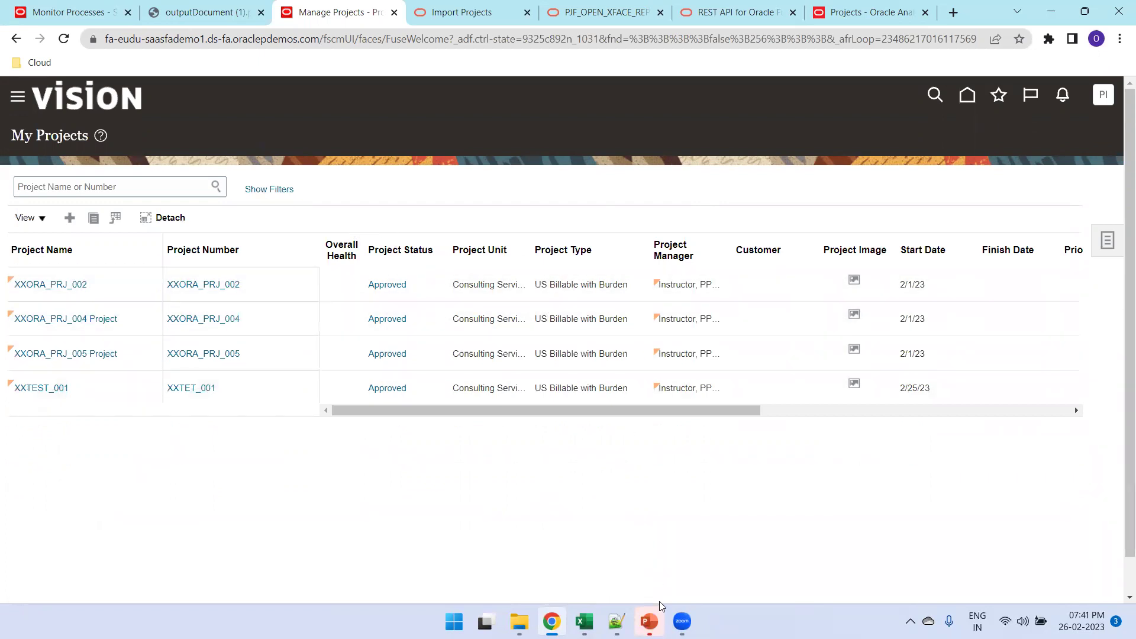
Switch to the ProjectImportTemplate.xlsm workbook in Excel and check the Source Template Name in cell D5 of the Projects sheet.
mouse_move(584, 621)
key("alt+Tab")
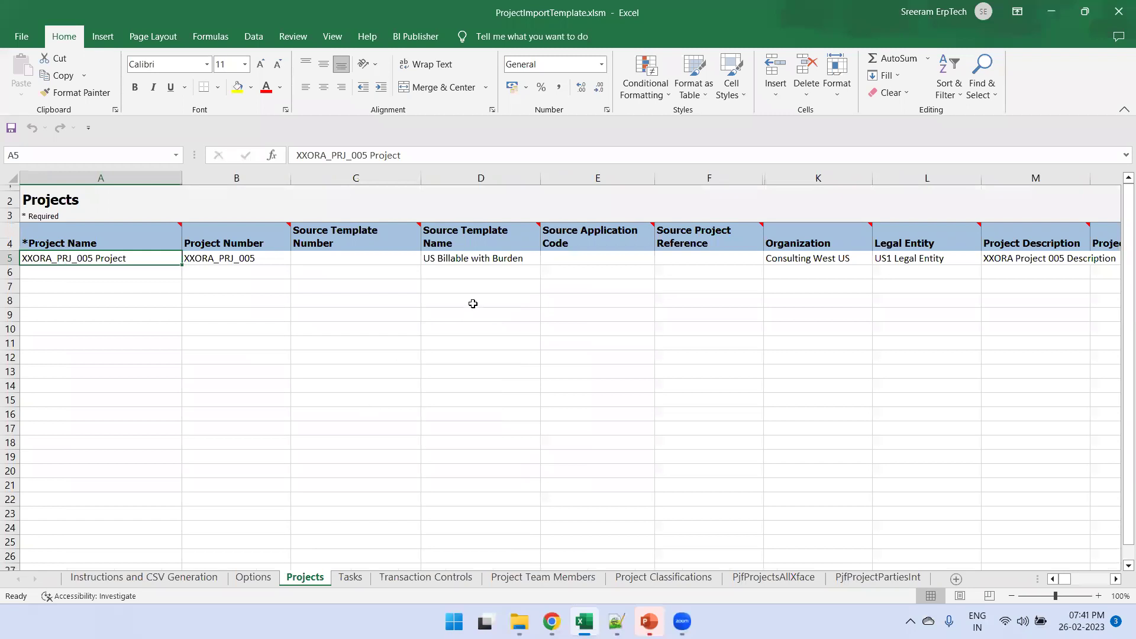
left_click(473, 302)
left_click(461, 261)
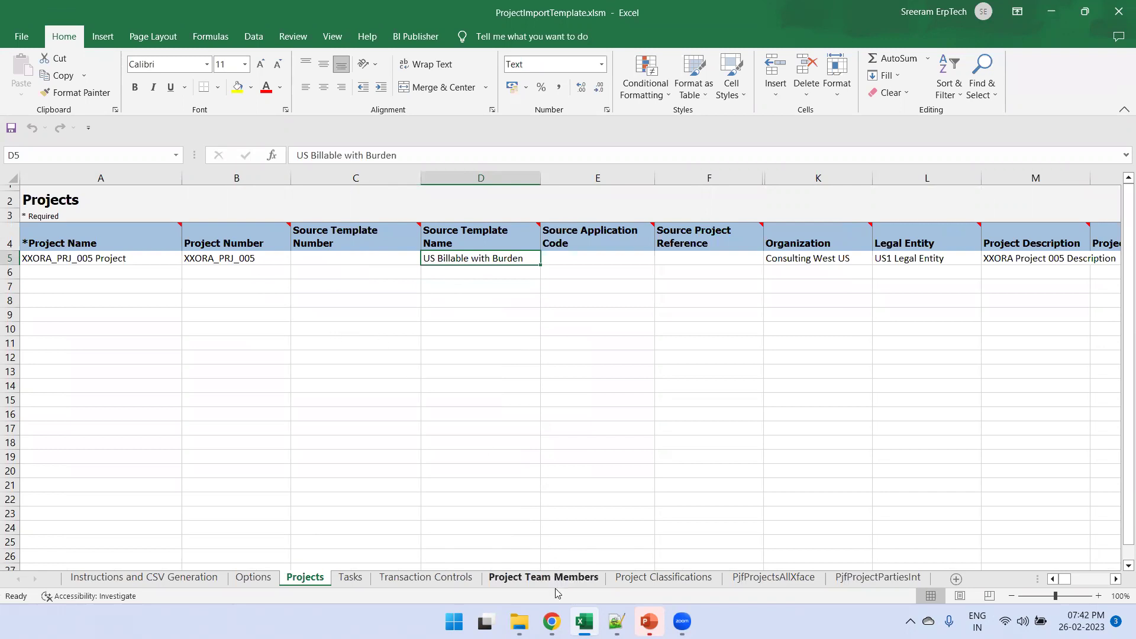
Switch back to Fusion in Chrome, open the Create Project form from My Projects and examine its Source Template field.
left_click(551, 622)
left_click(1107, 240)
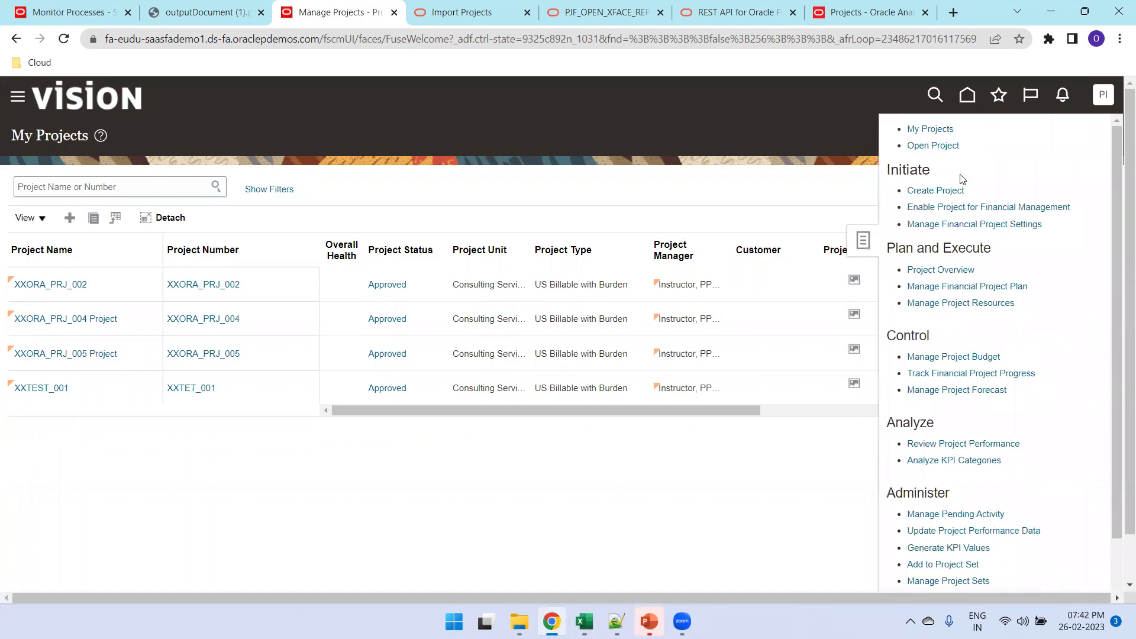
left_click(941, 192)
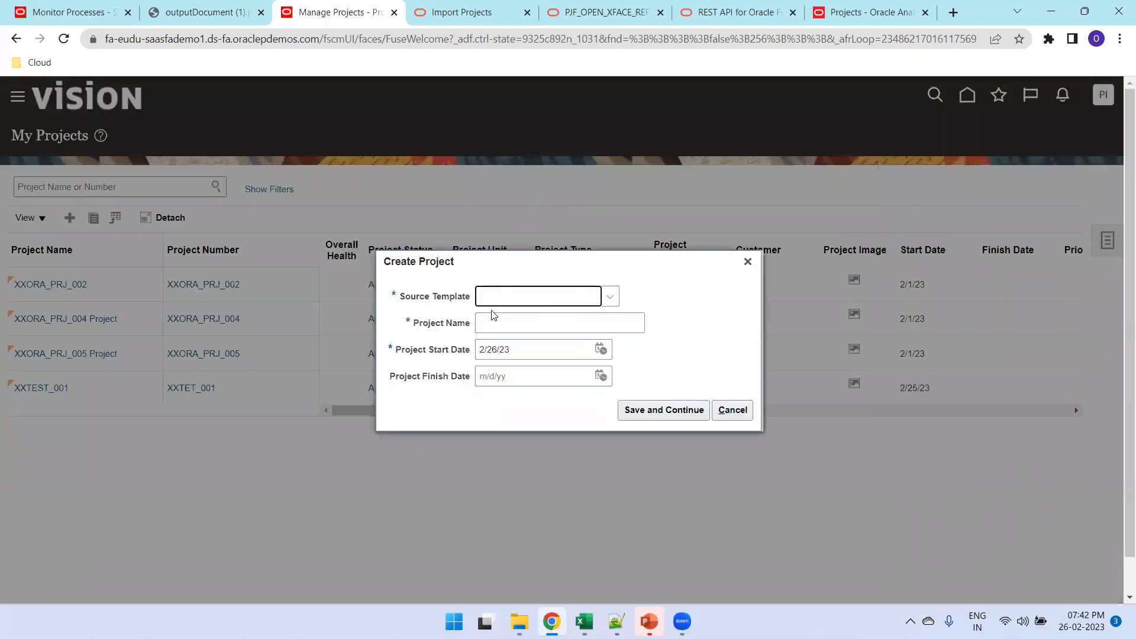
left_click_drag(406, 300, 462, 298)
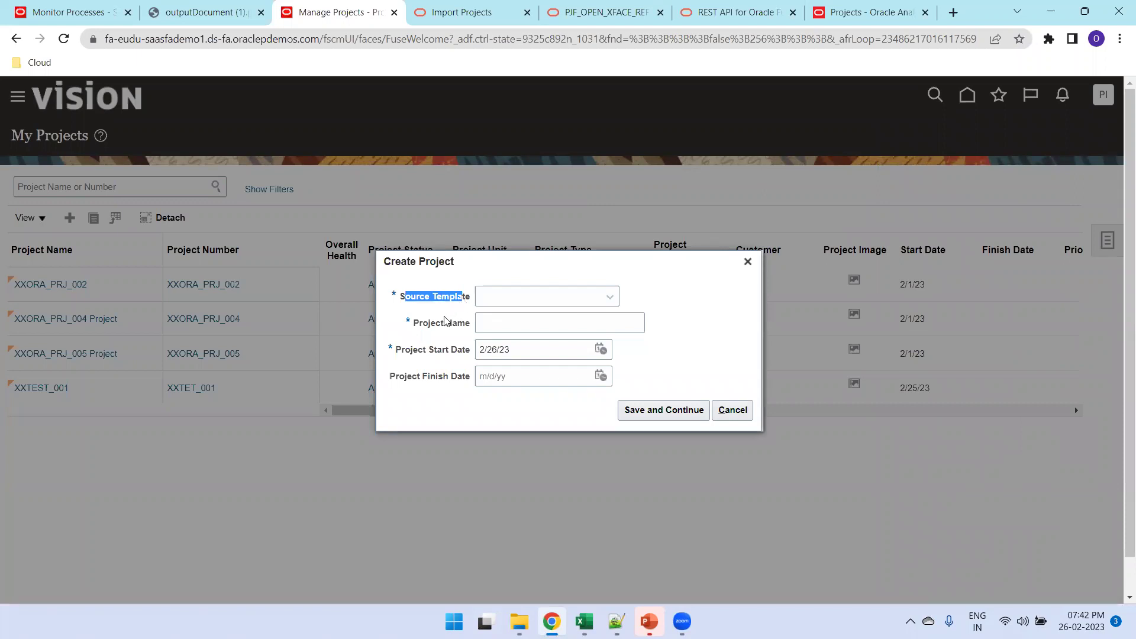
Choose AUCOUNCIL Capital with Burden Budgetary Control as the source template for the new project.
left_click(439, 304)
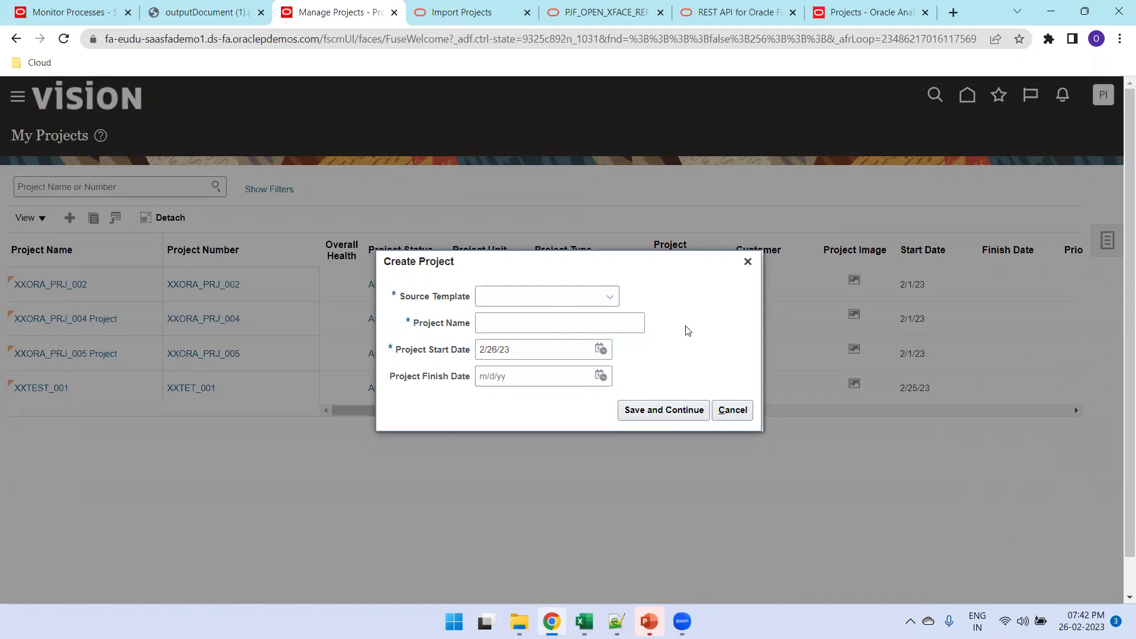
left_click(573, 293)
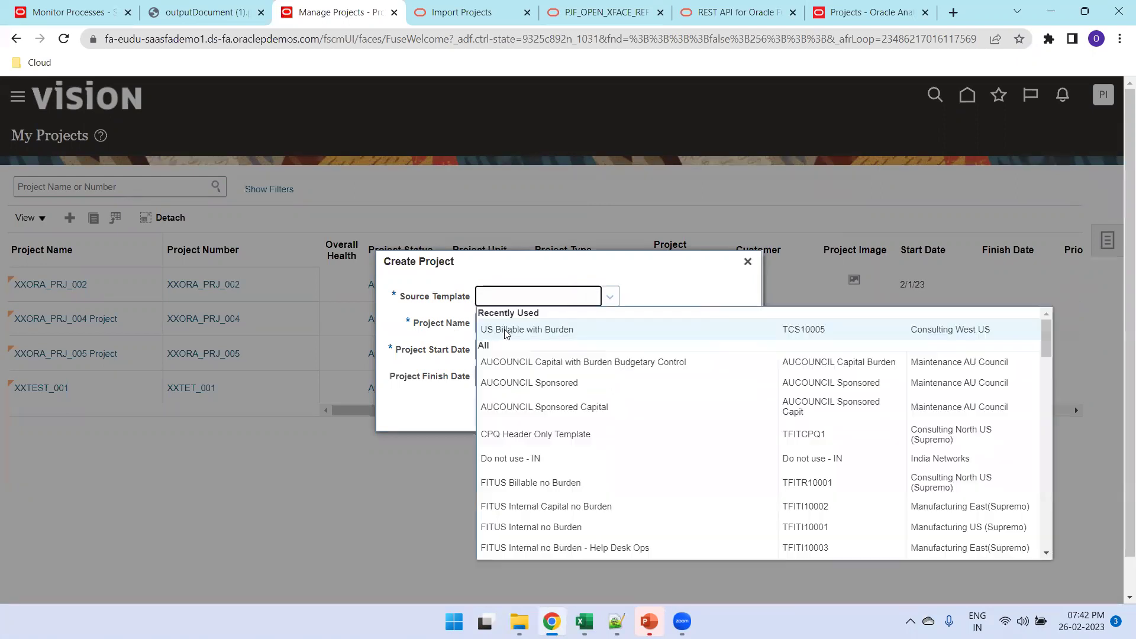
left_click(521, 362)
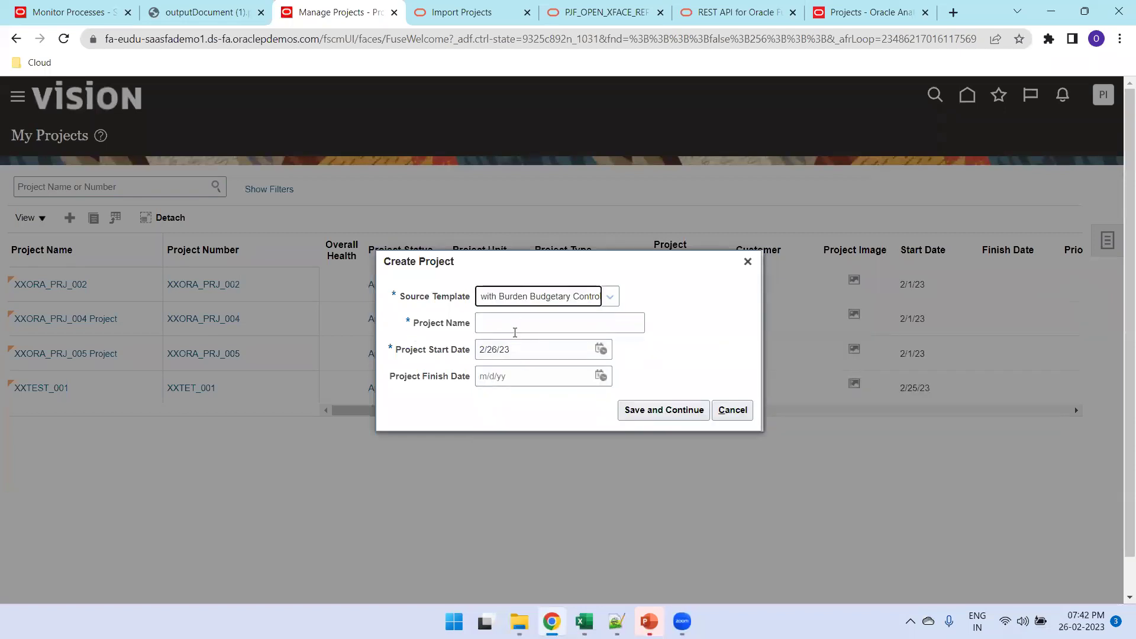
Enter test001 as both the project name and project number, then save the new project and continue.
left_click(515, 332)
type("test")
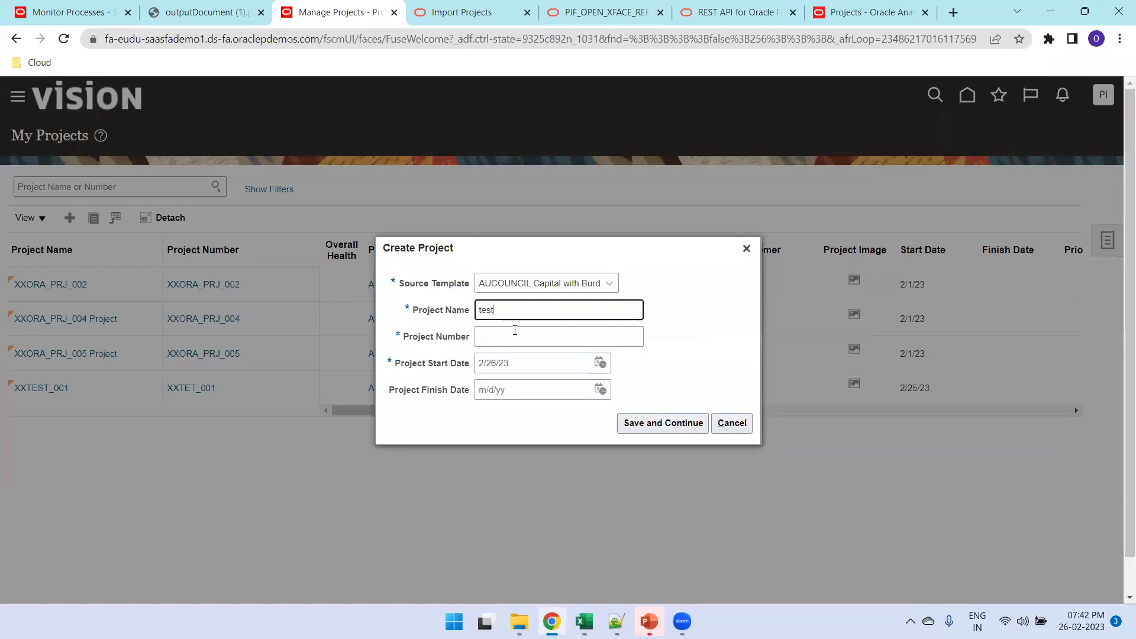
type("001")
key("Tab")
type("test00")
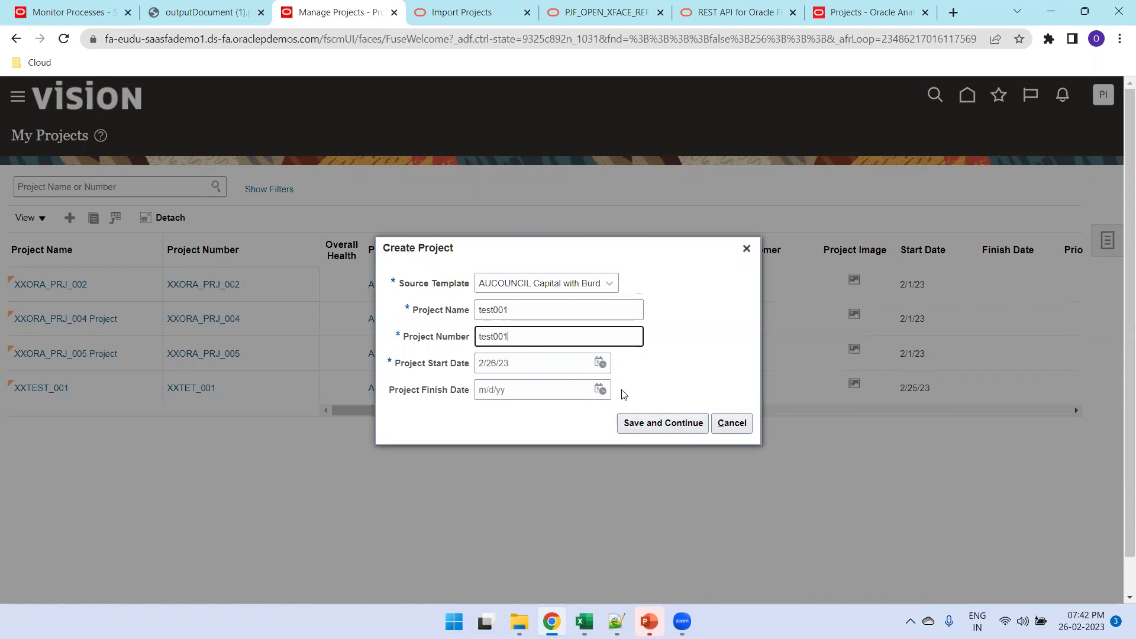
left_click(647, 424)
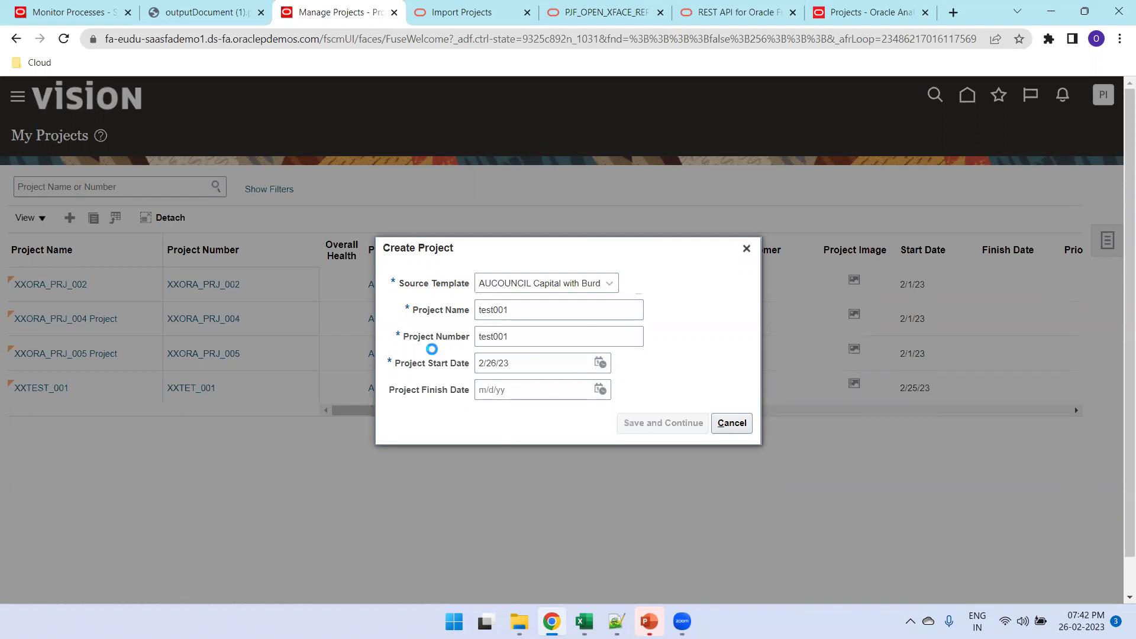